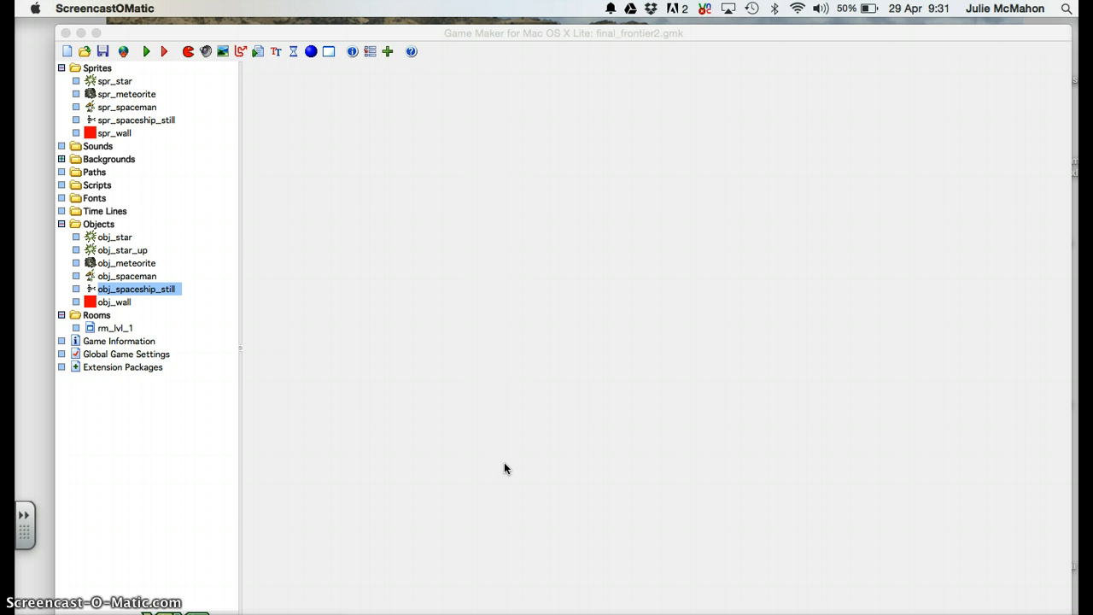
Step: Create a new sprite and name it spr_spaceship_fly
click(188, 53)
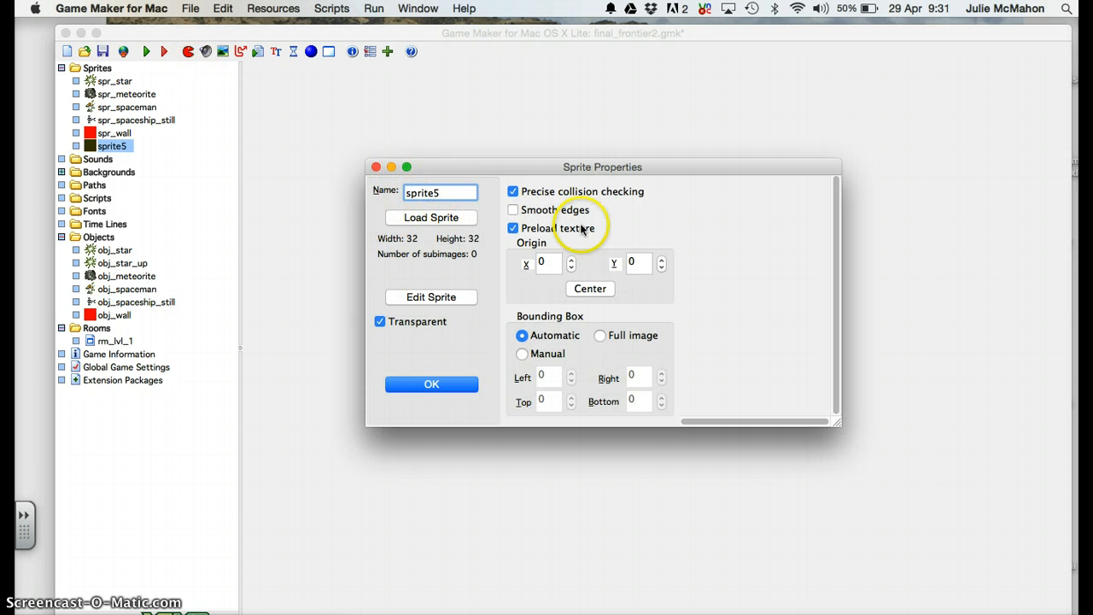
key(BackSpace)
key(BackSpace)
key(BackSpace)
key(BackSpace)
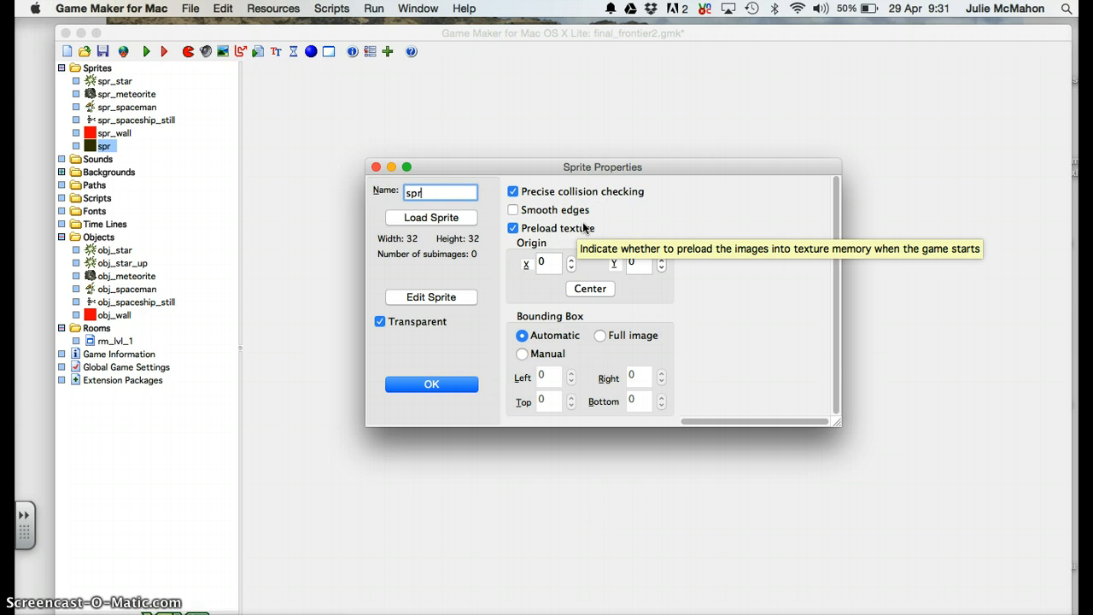
text(_space)
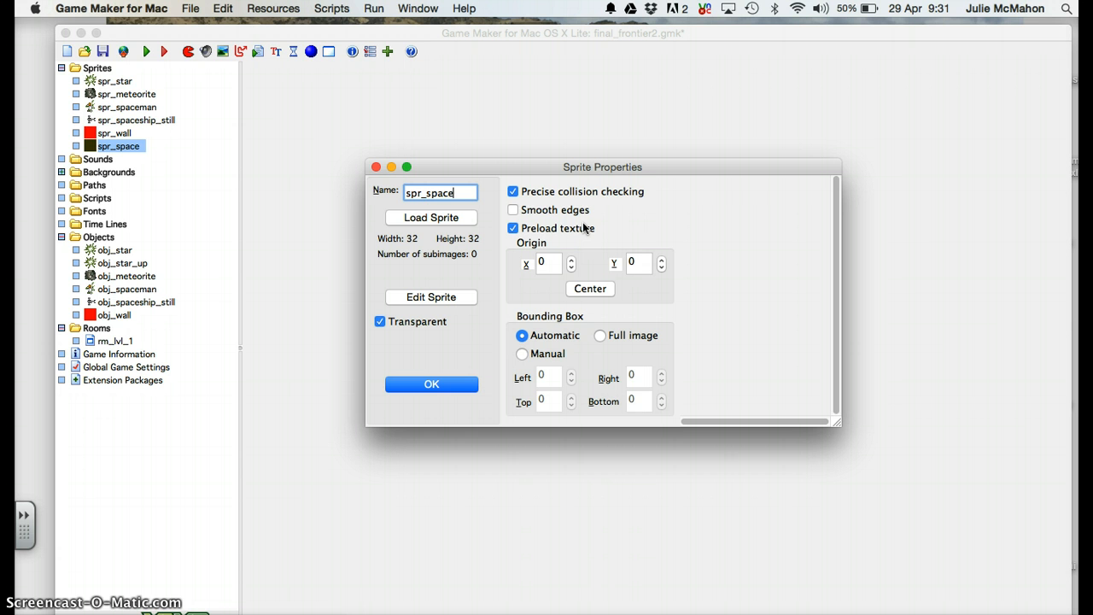
text(ship_flu)
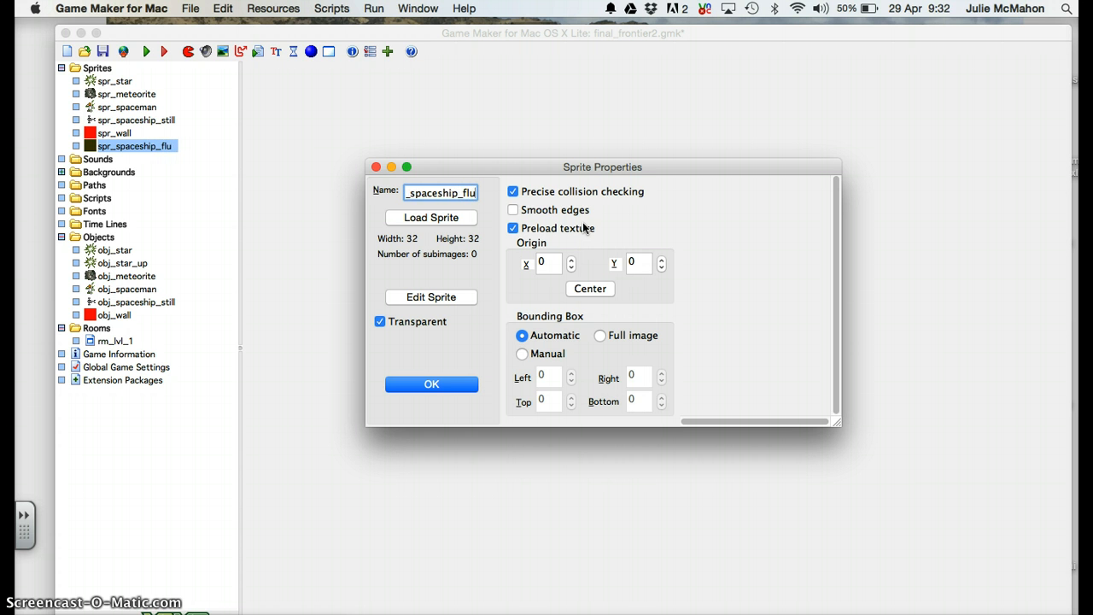
key(BackSpace)
text(y)
Step: Edit the new sprite and choose spaceship_fly_strip36.png from the Final_Frontier folder as the strip to create it from
click(425, 297)
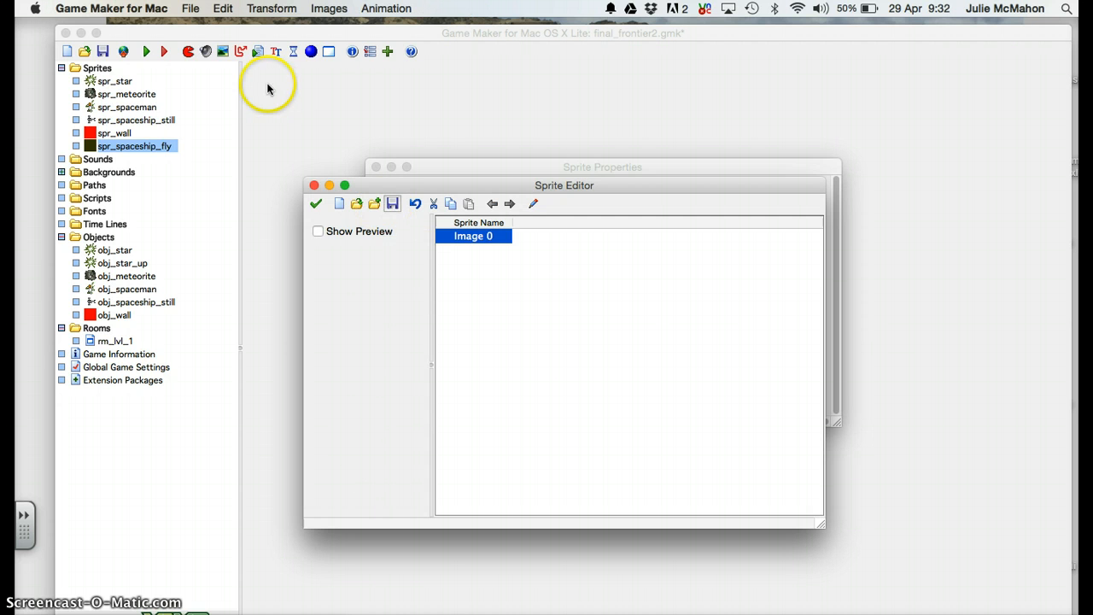
click(192, 10)
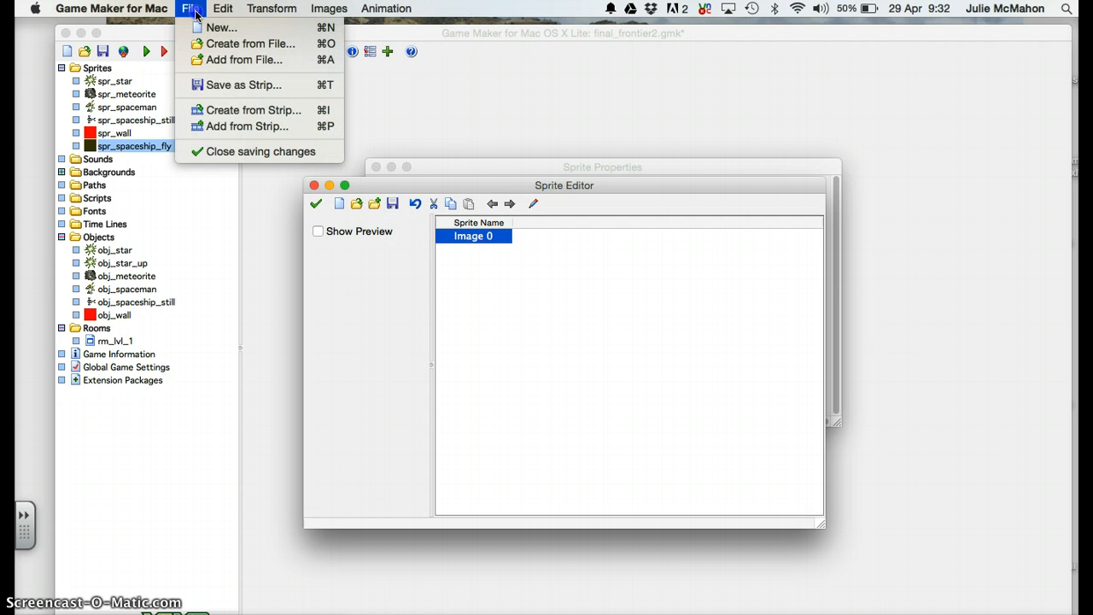
click(246, 111)
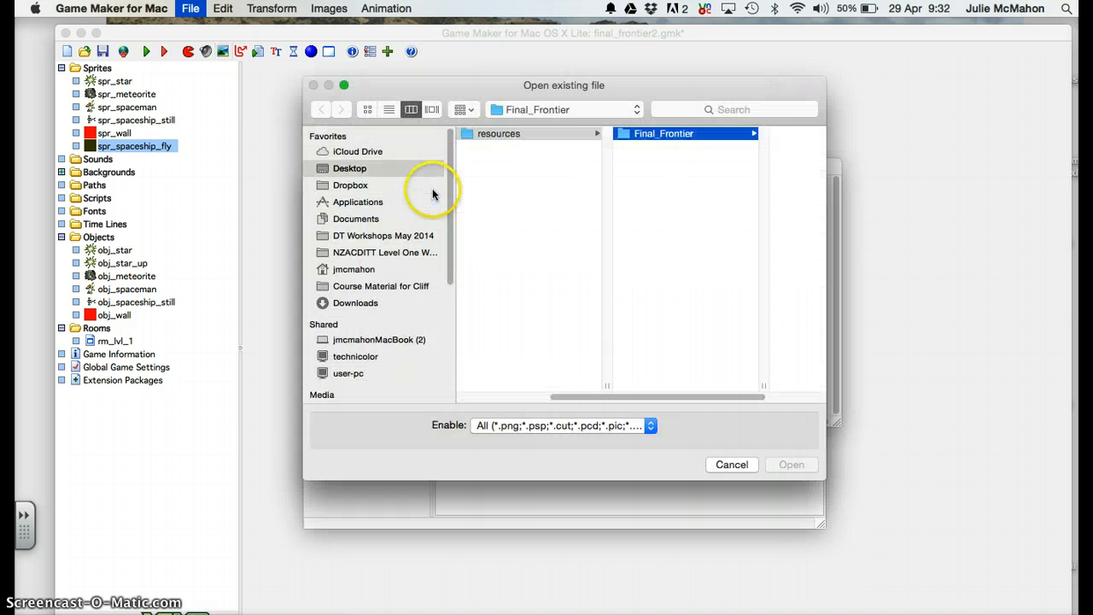
drag(678, 400, 811, 399)
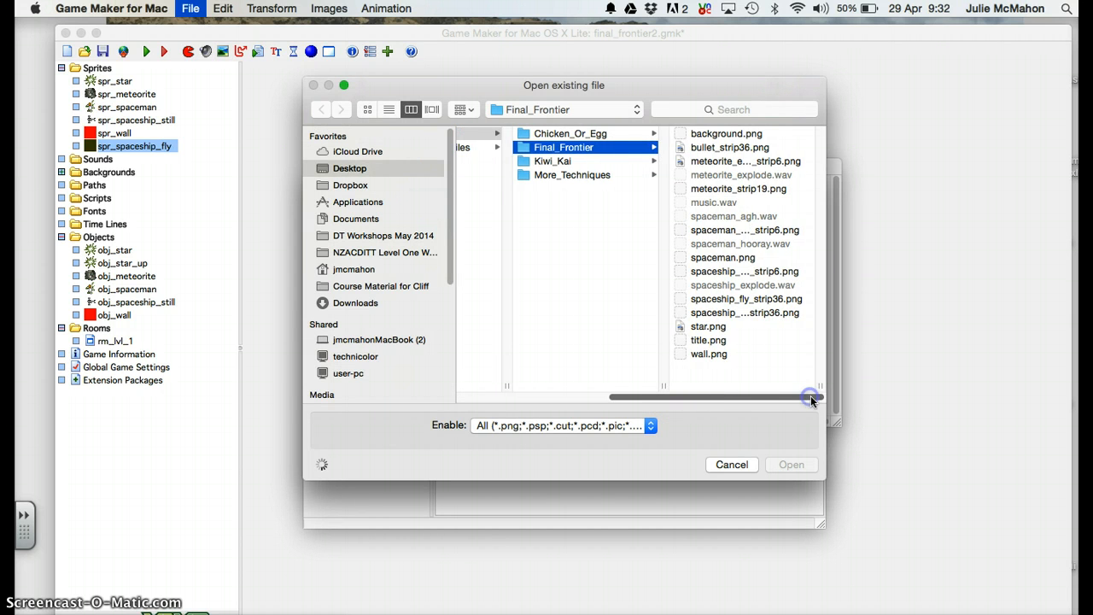
click(747, 300)
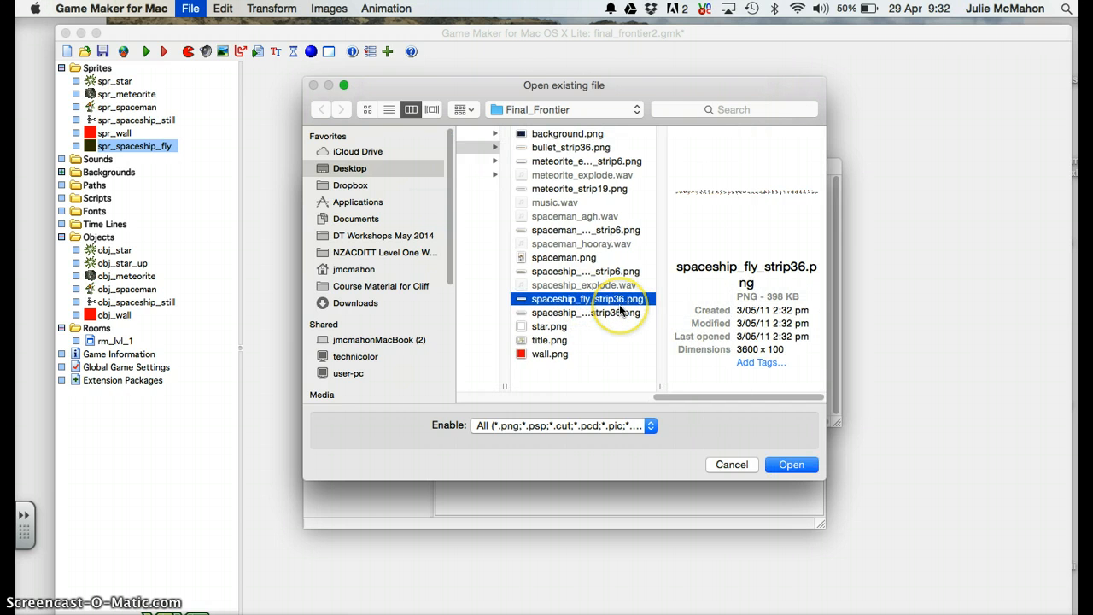
click(773, 464)
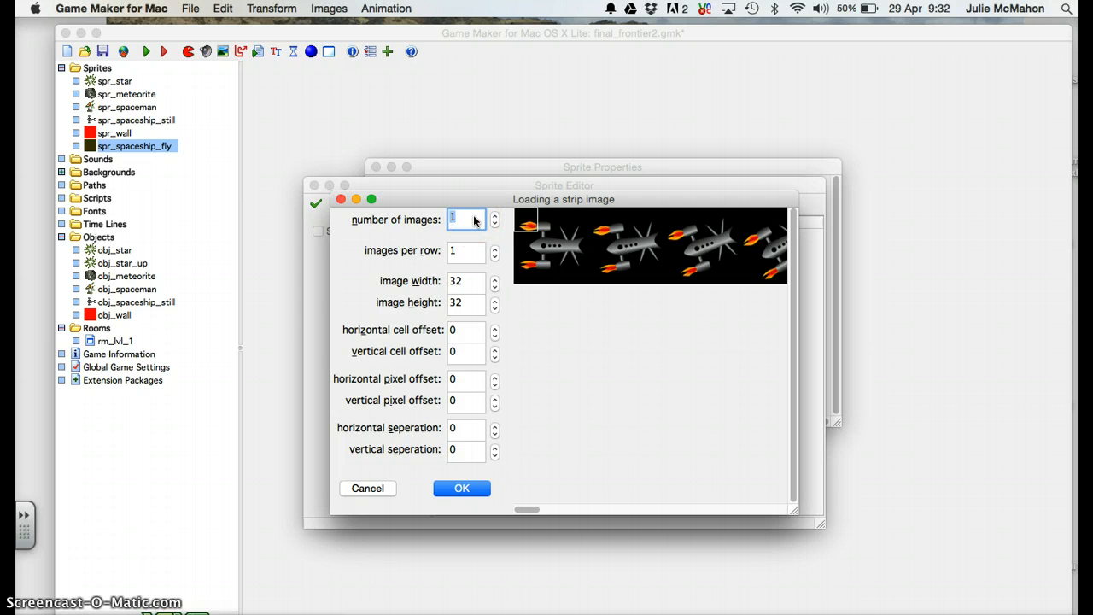
Step: Load the strip as 36 images, 36 per row, each 100 wide and 100 high, and save them after previewing the animation
text(36)
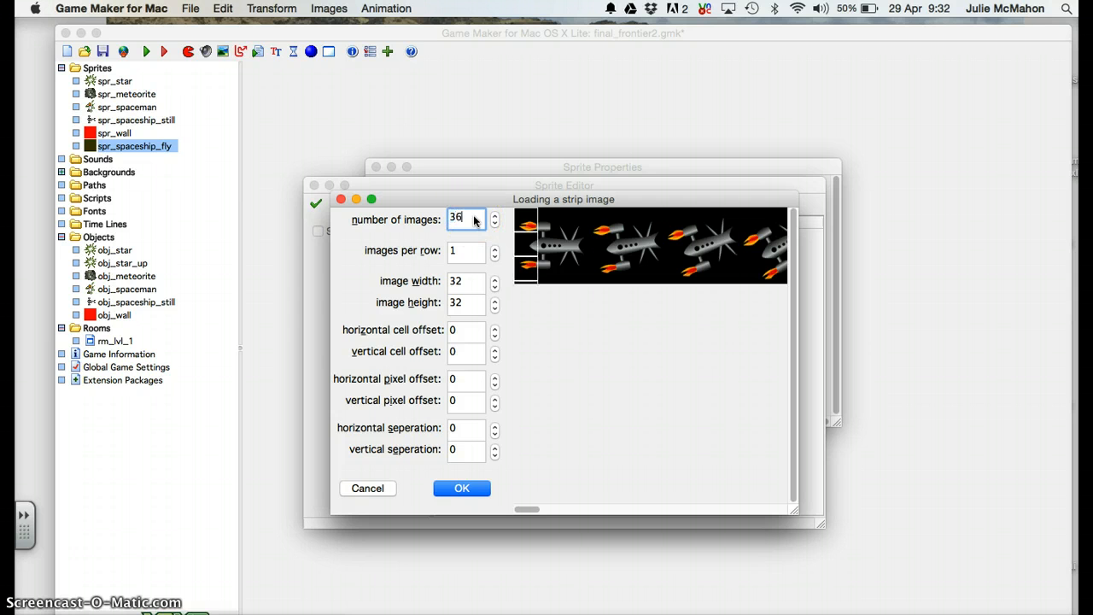
click(467, 217)
key(Tab)
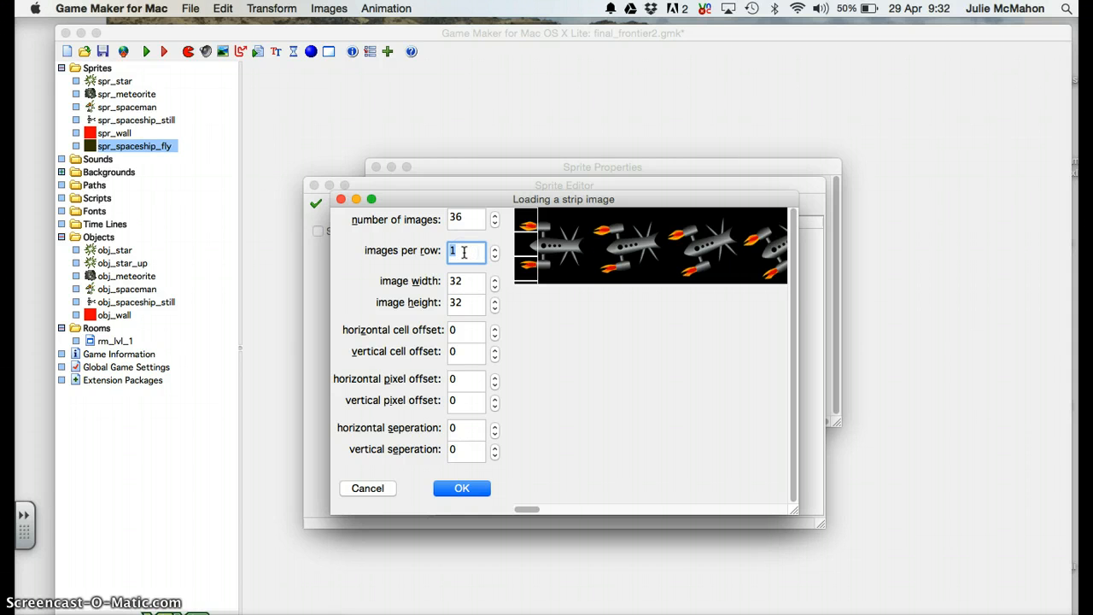
text(36)
click(465, 252)
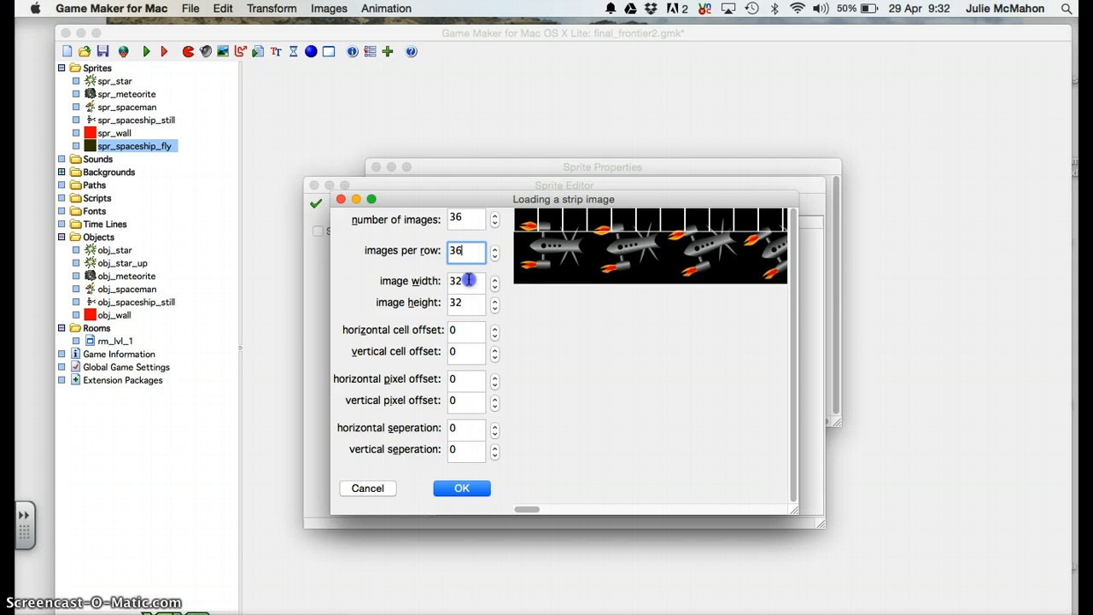
click(468, 281)
text(100)
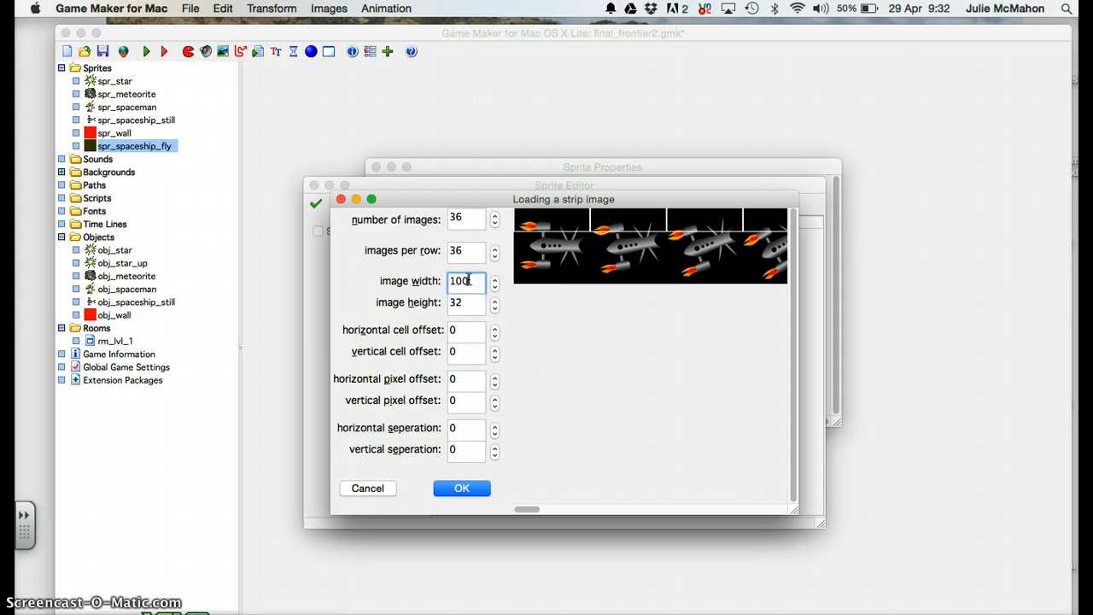
click(464, 301)
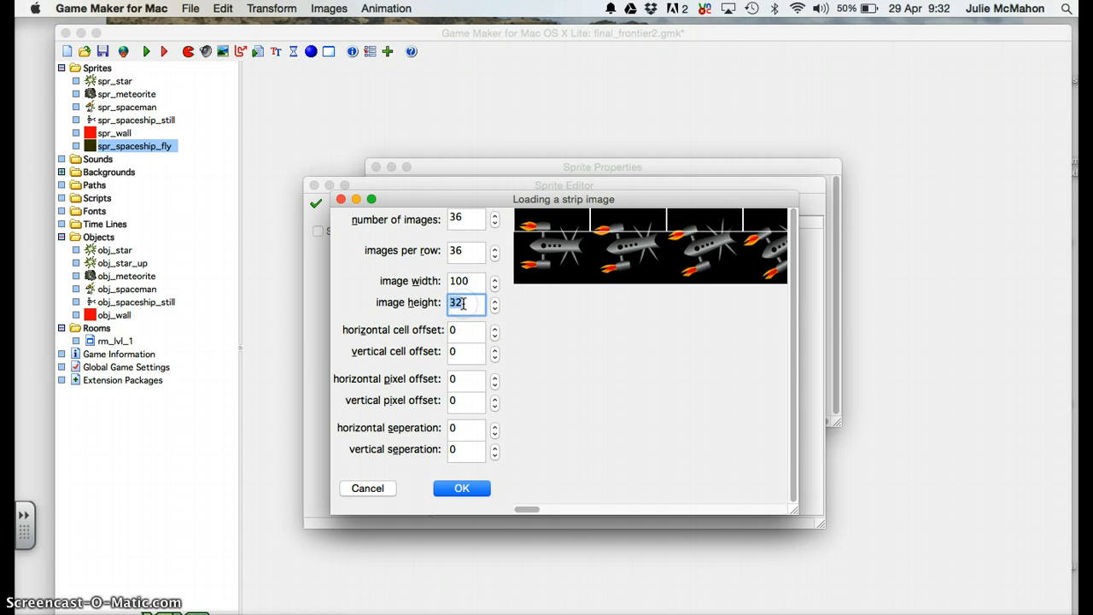
text(100)
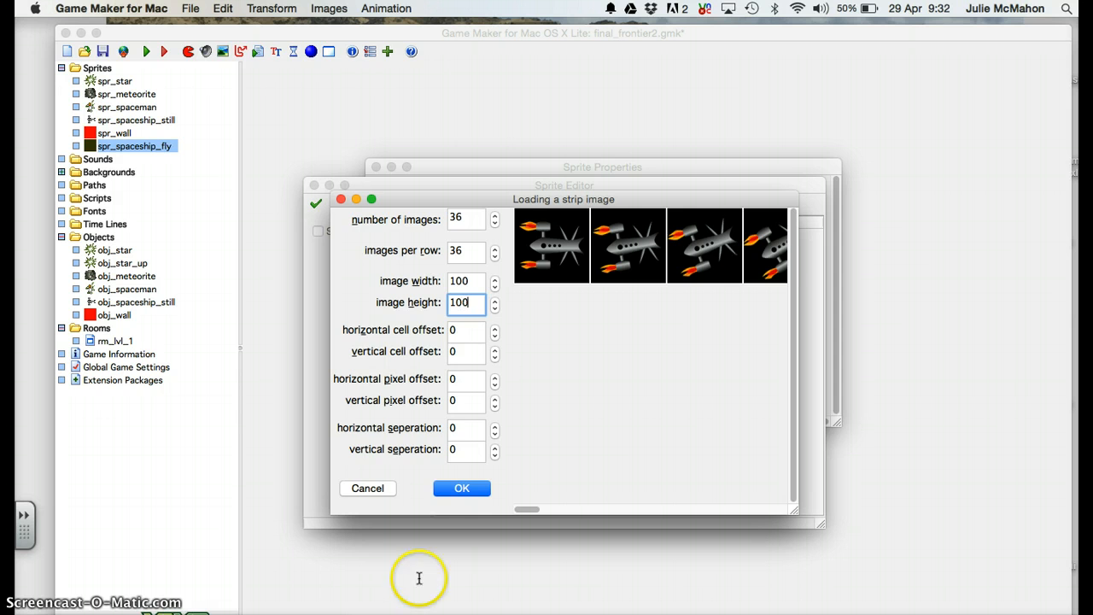
click(462, 487)
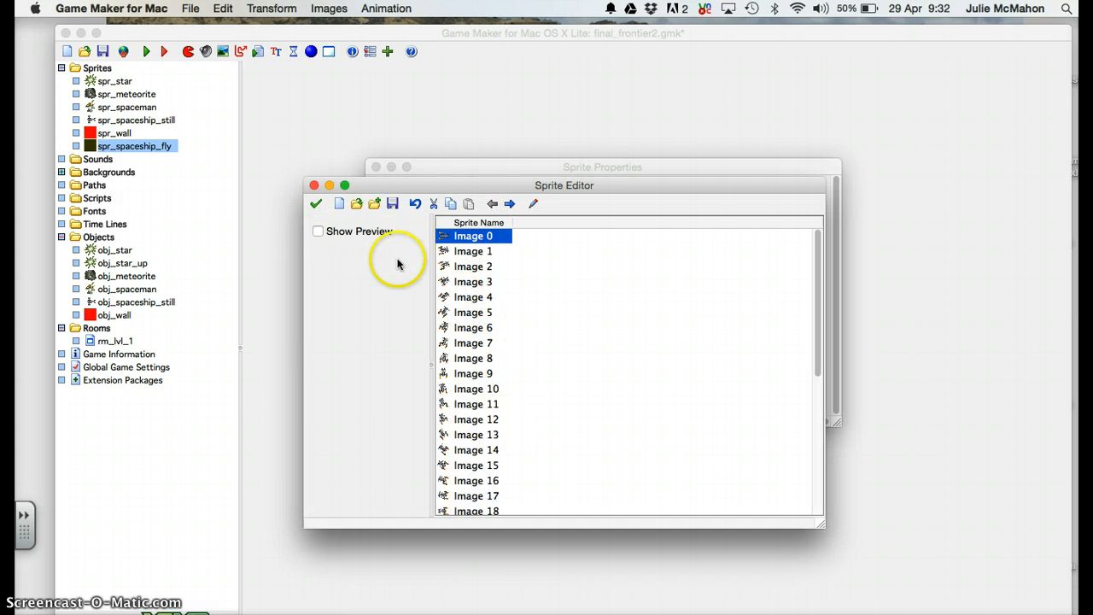
click(355, 232)
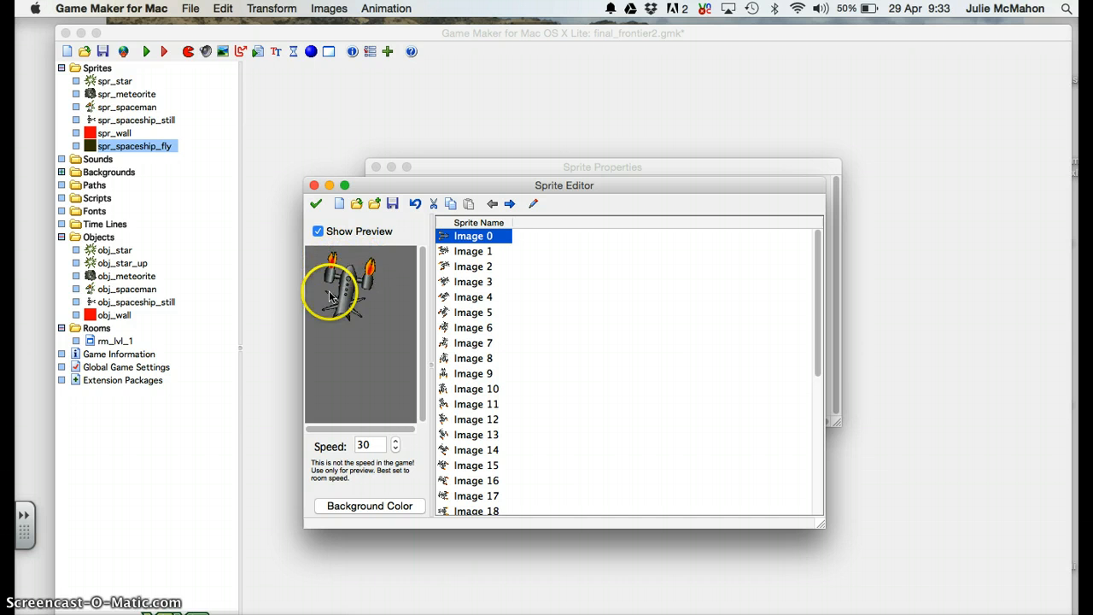
click(316, 205)
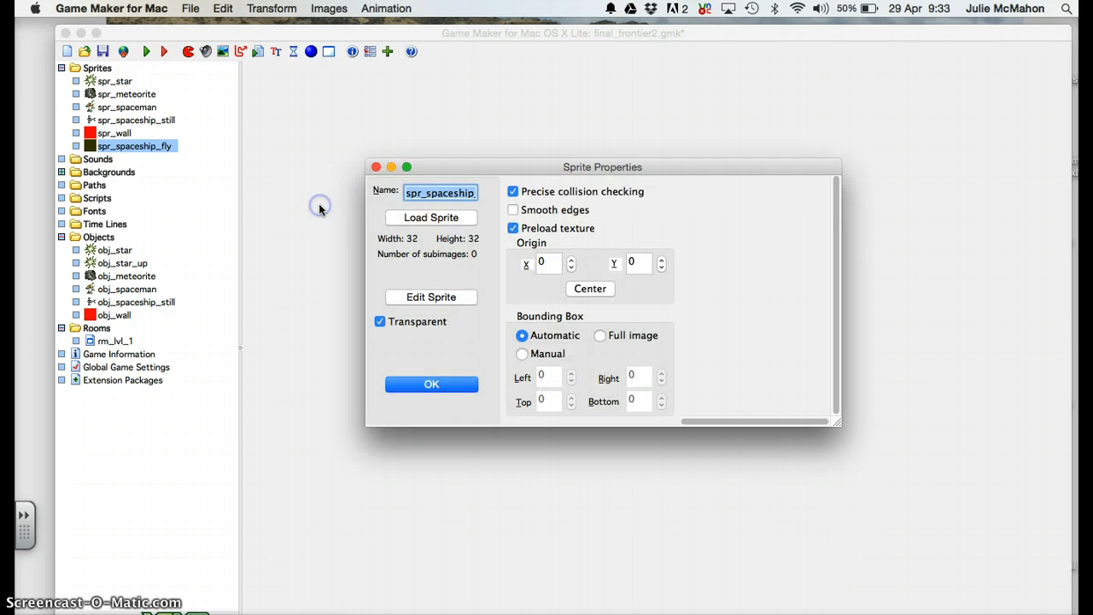
Step: Centre the origin of spr_spaceship_fly and accept the sprite's properties
drag(436, 391, 557, 261)
click(588, 288)
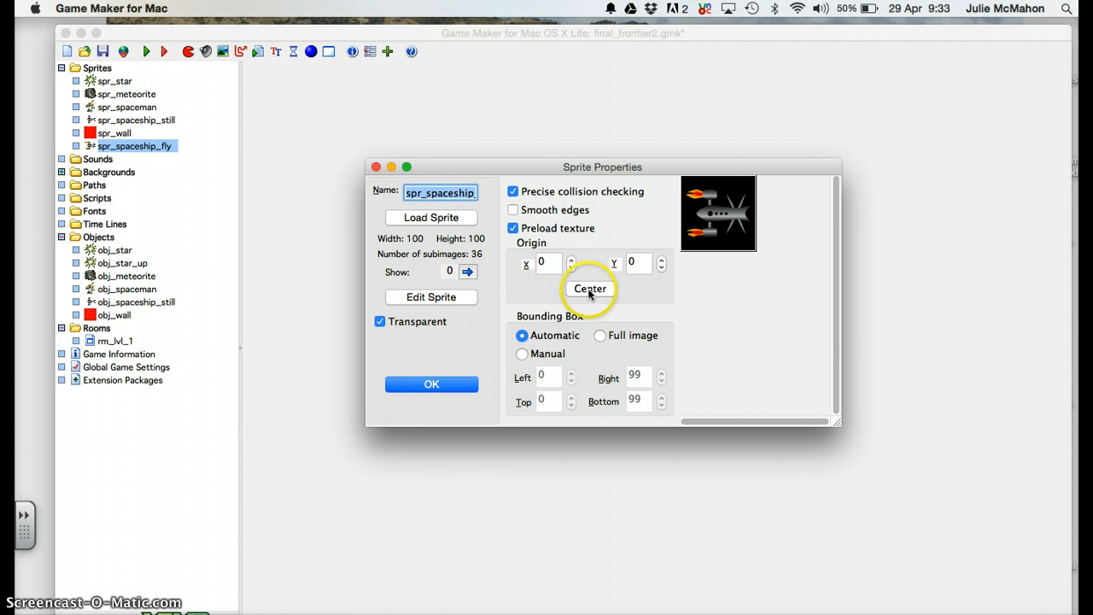
click(728, 204)
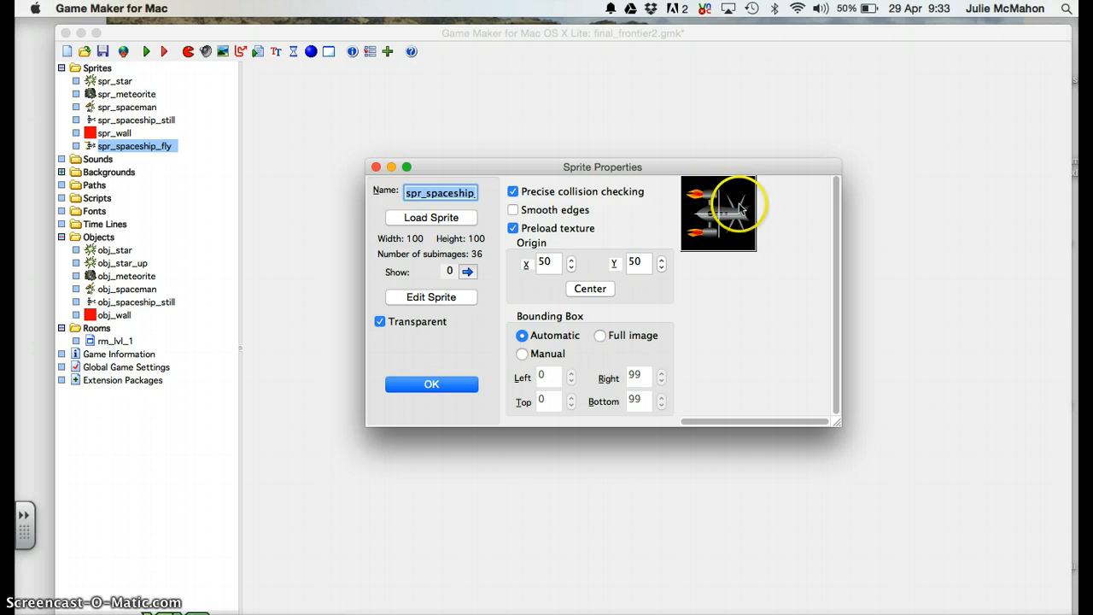
click(466, 384)
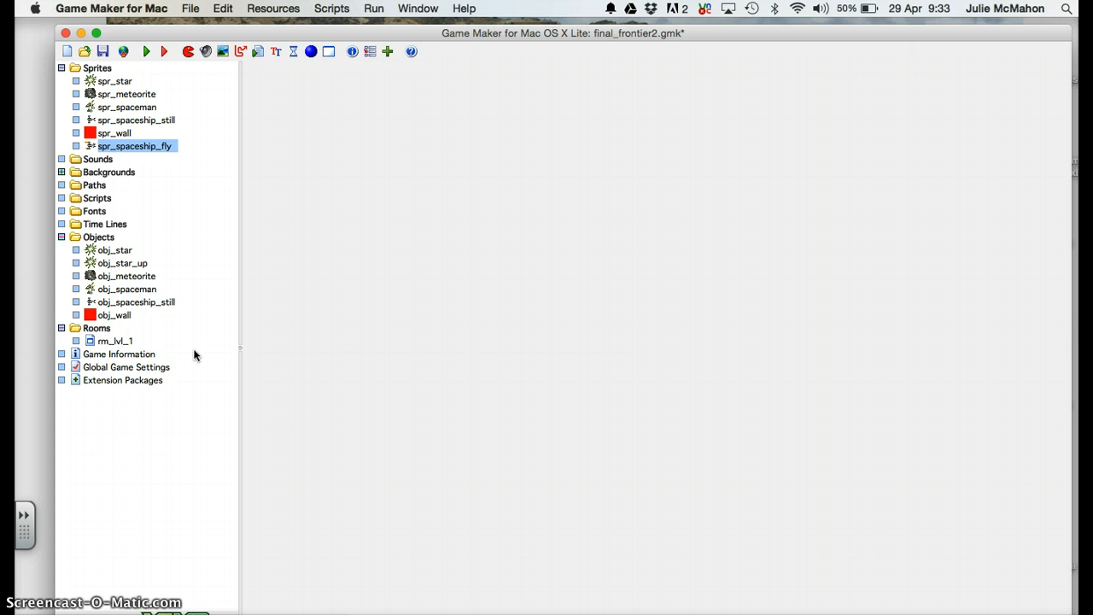
Step: Duplicate obj_spaceship_still as obj_spaceship_fly and assign it the spr_spaceship_fly sprite
click(142, 304)
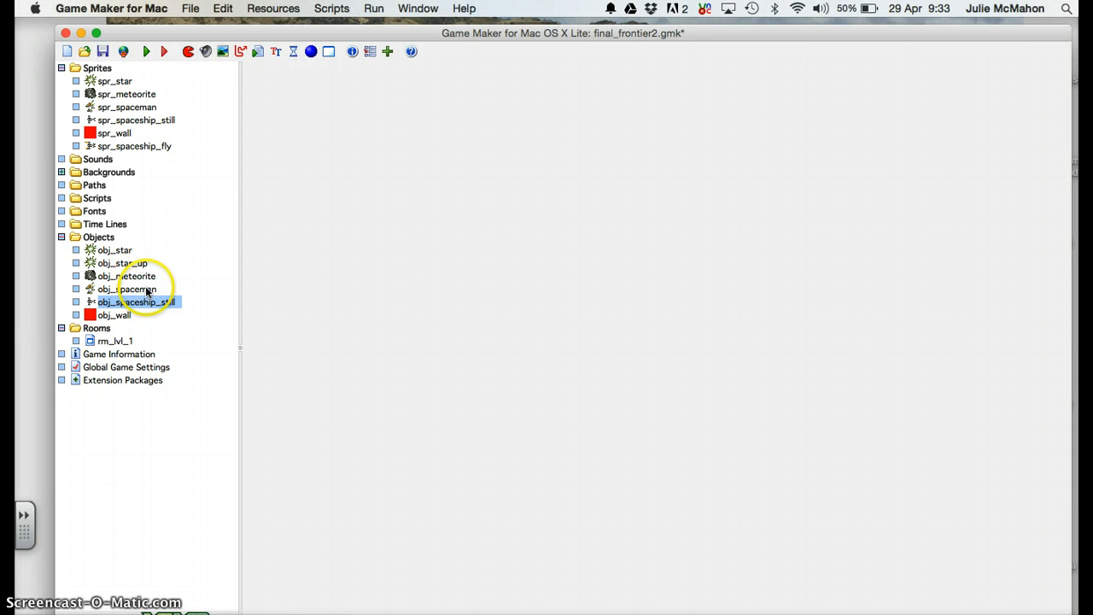
right_click(151, 306)
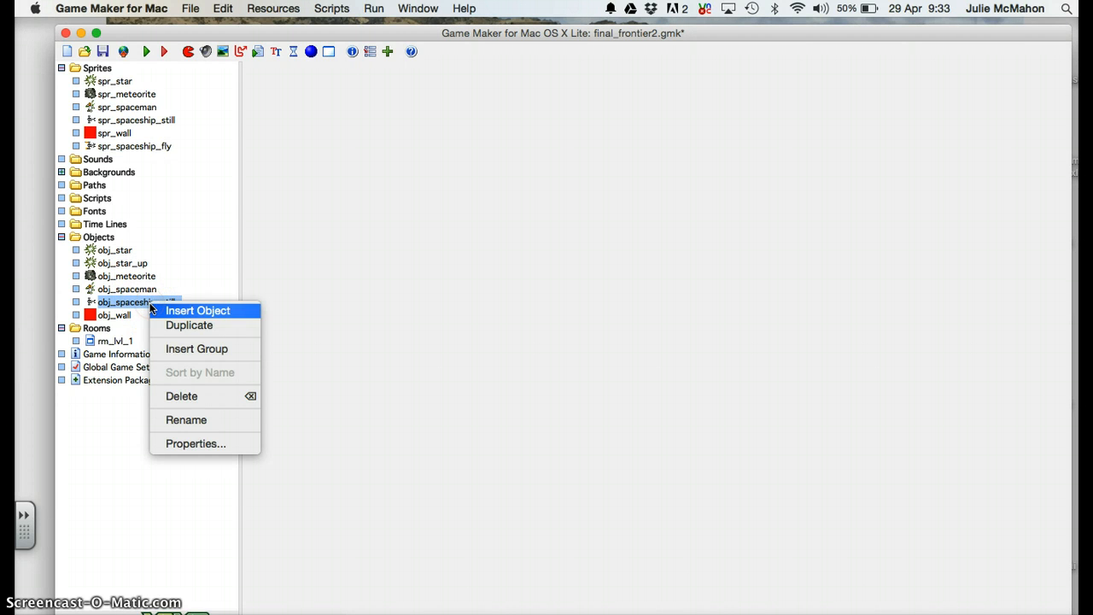
click(187, 325)
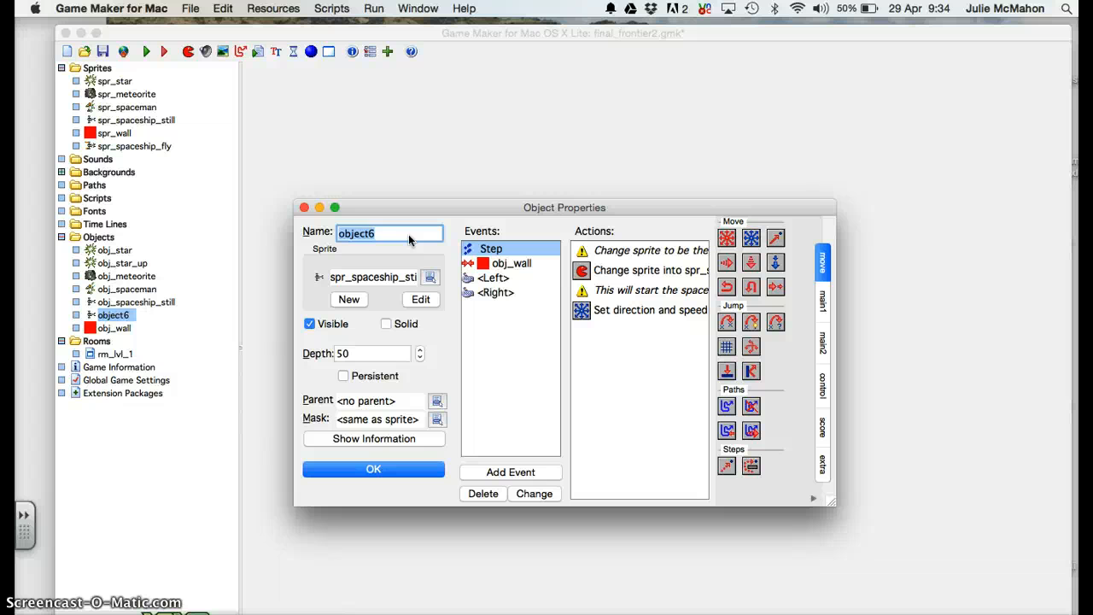
text(o)
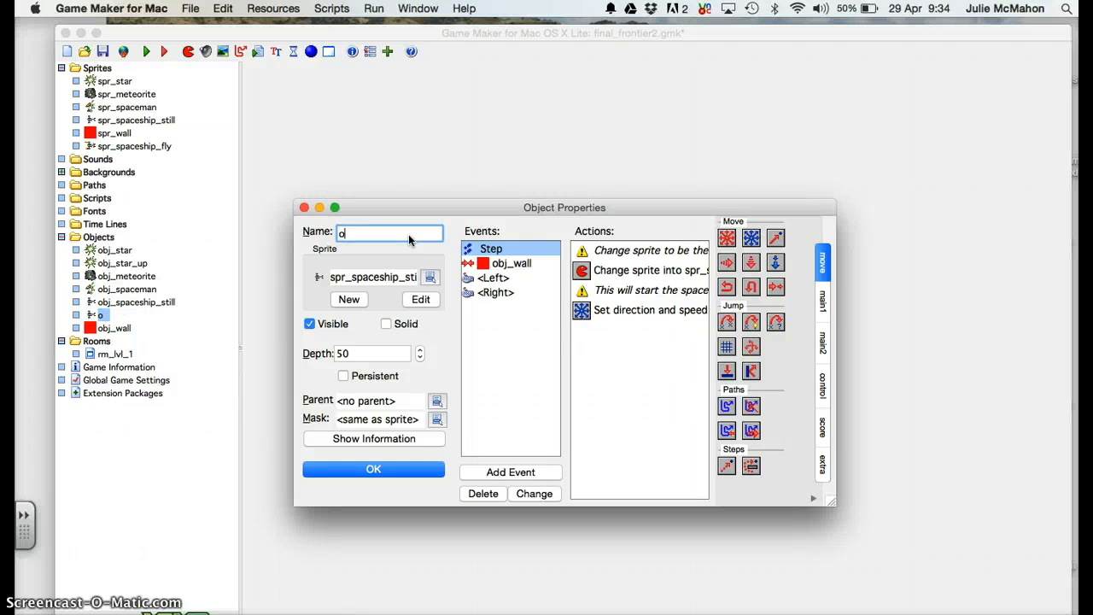
text(bj_space)
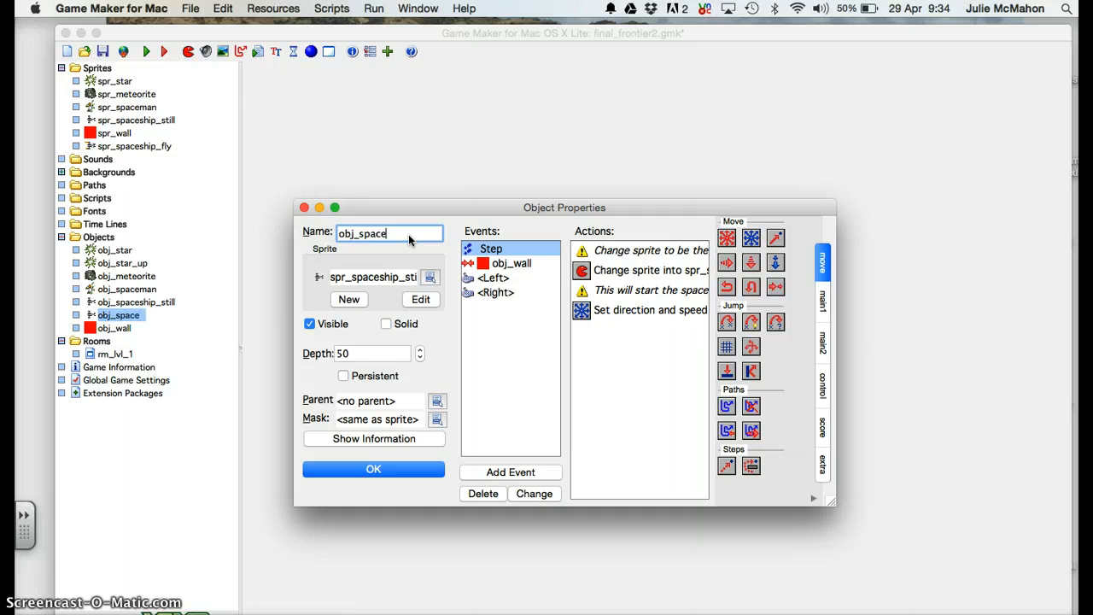
text(ship_fly)
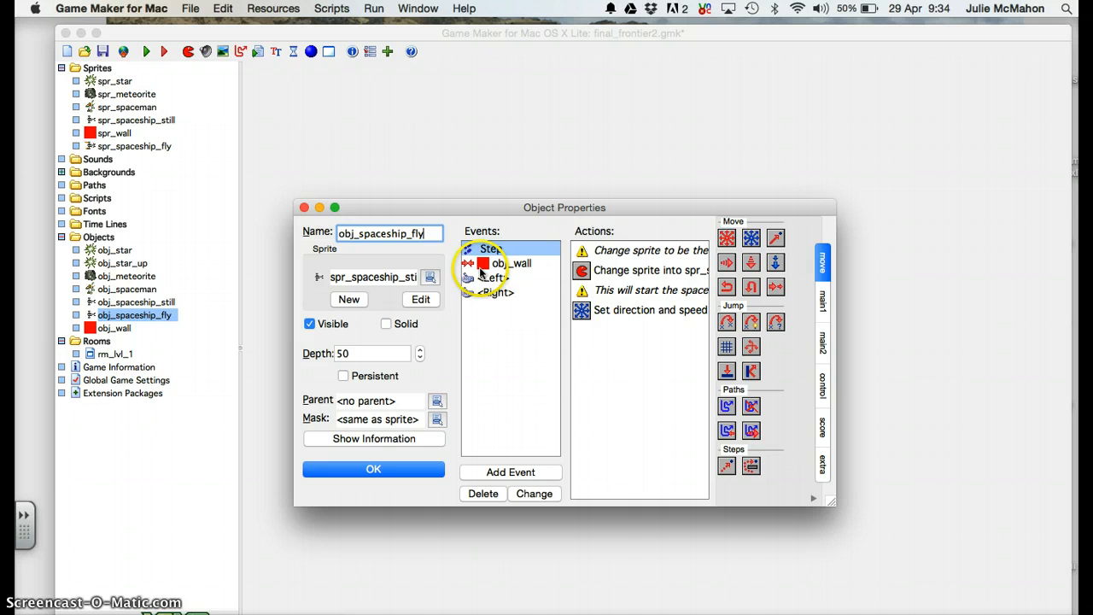
click(429, 278)
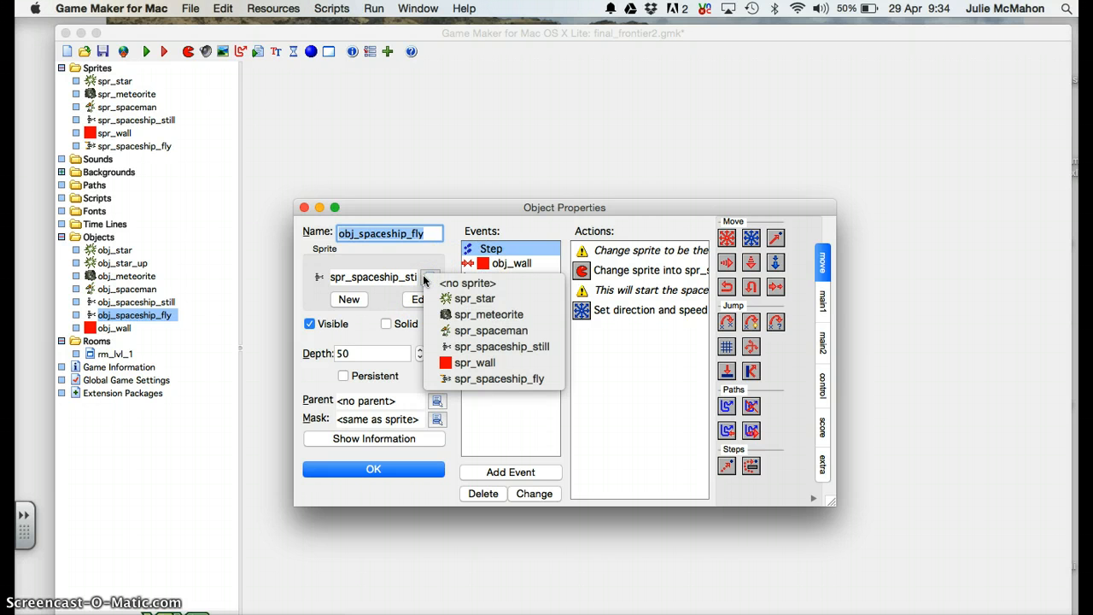
click(476, 379)
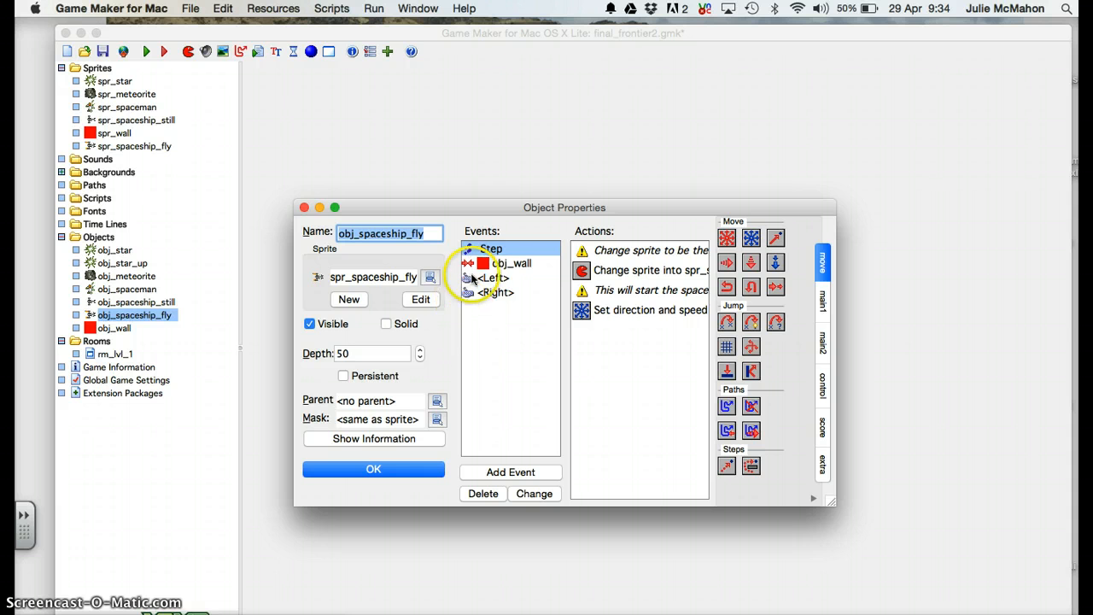
Step: In the Step event of obj_spaceship_fly, set the Change Sprite action's sprite to spr_spaceship_fly
double_click(590, 272)
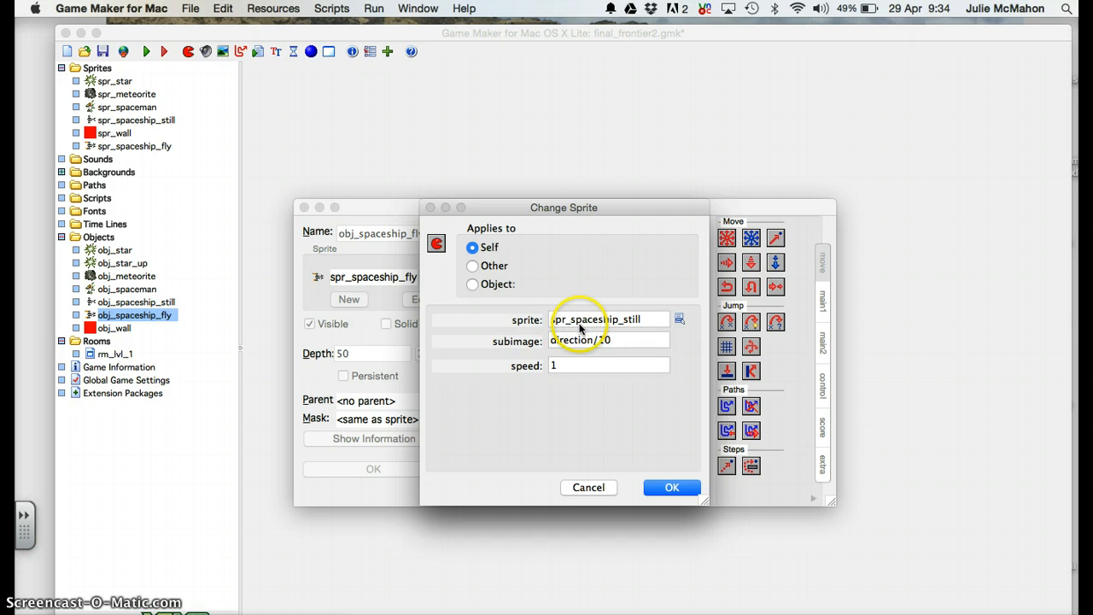
click(678, 319)
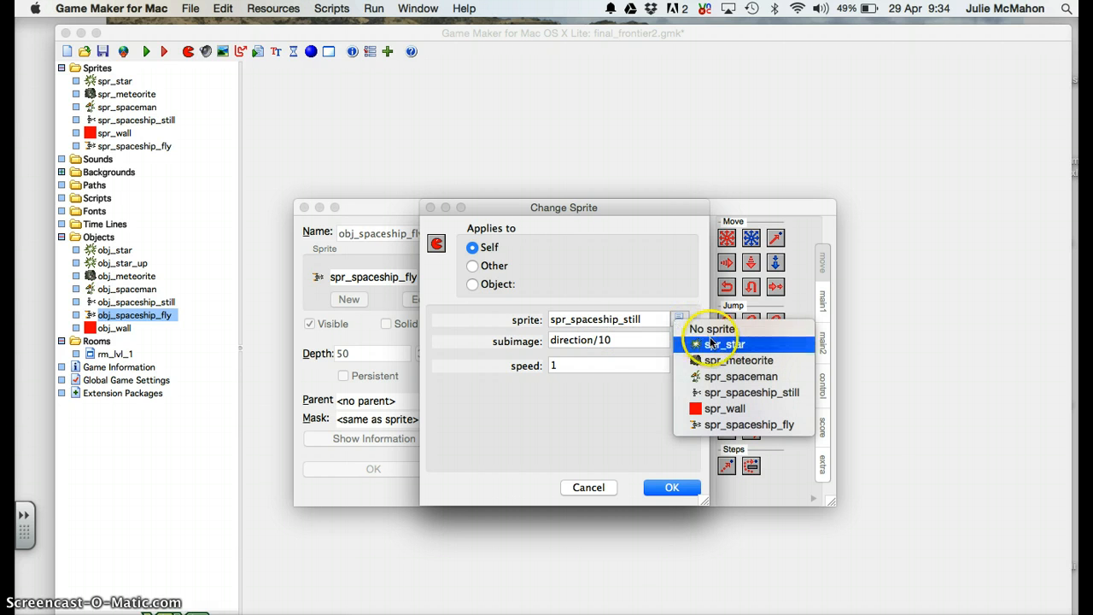
click(745, 425)
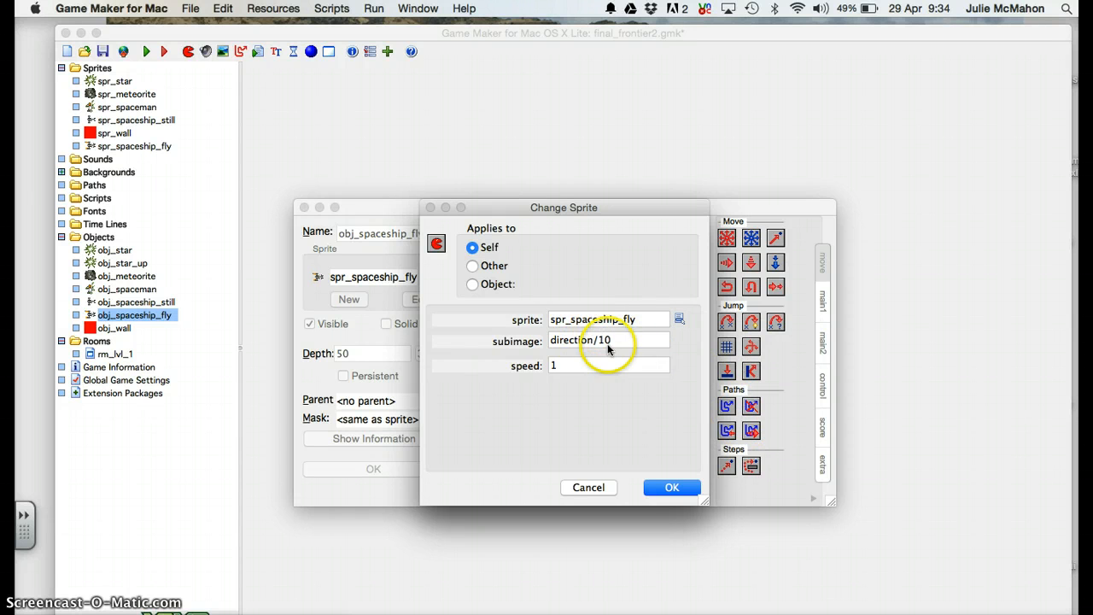
click(674, 487)
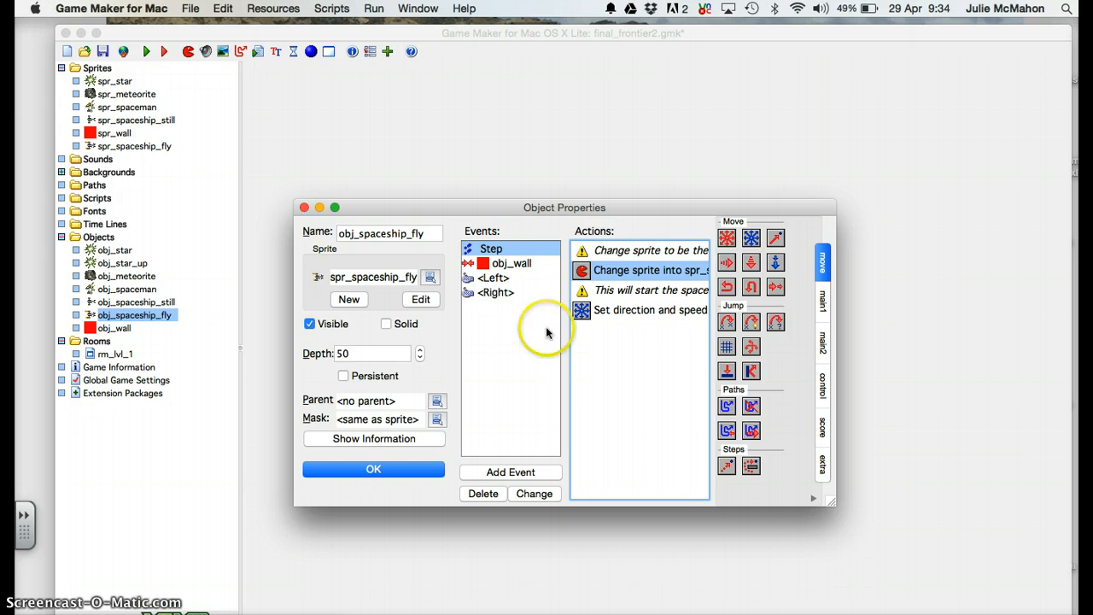
Step: In the Step event of obj_spaceship_fly, set the Move Free action's speed to 4
double_click(586, 311)
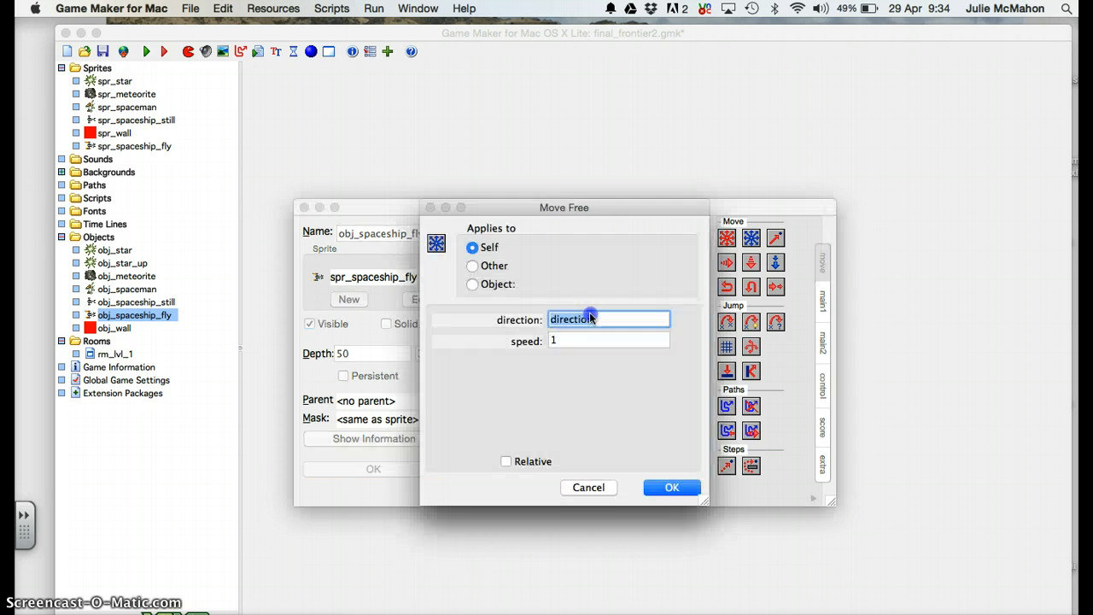
click(664, 488)
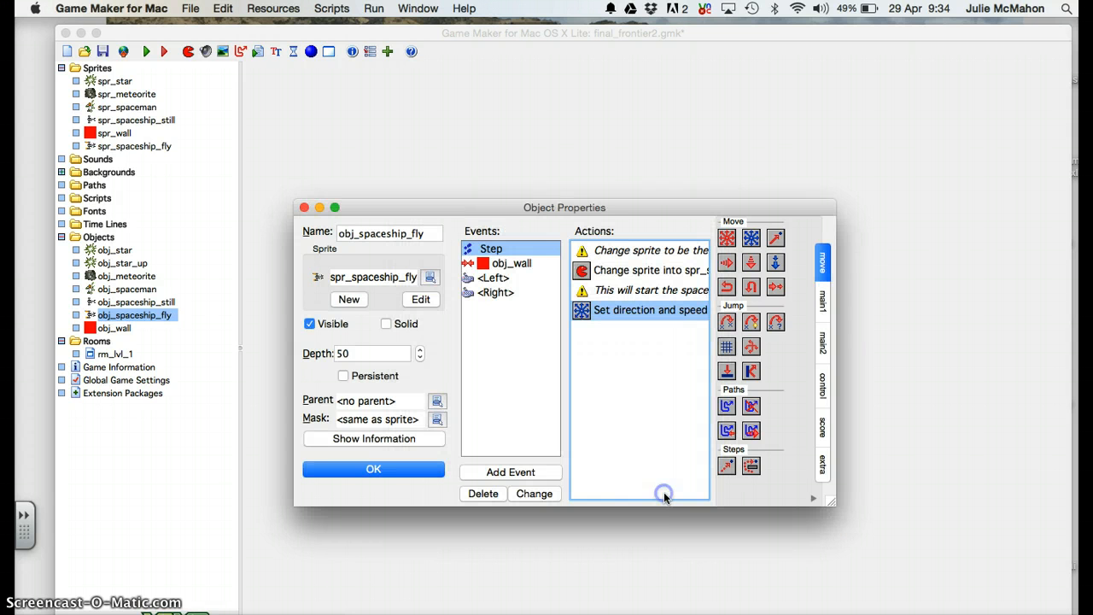
click(641, 433)
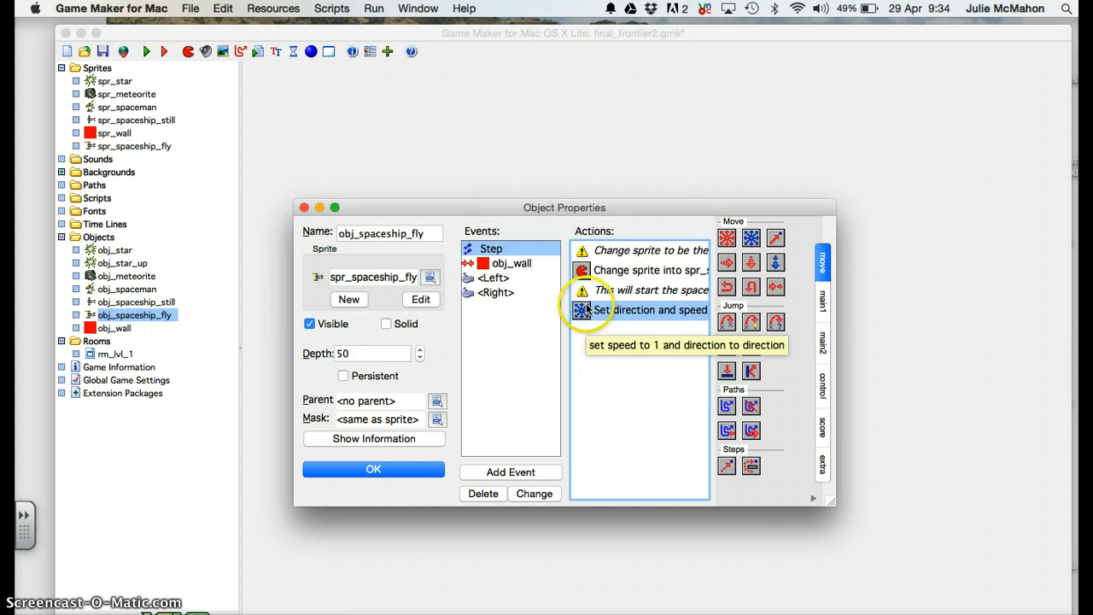
double_click(586, 308)
double_click(571, 335)
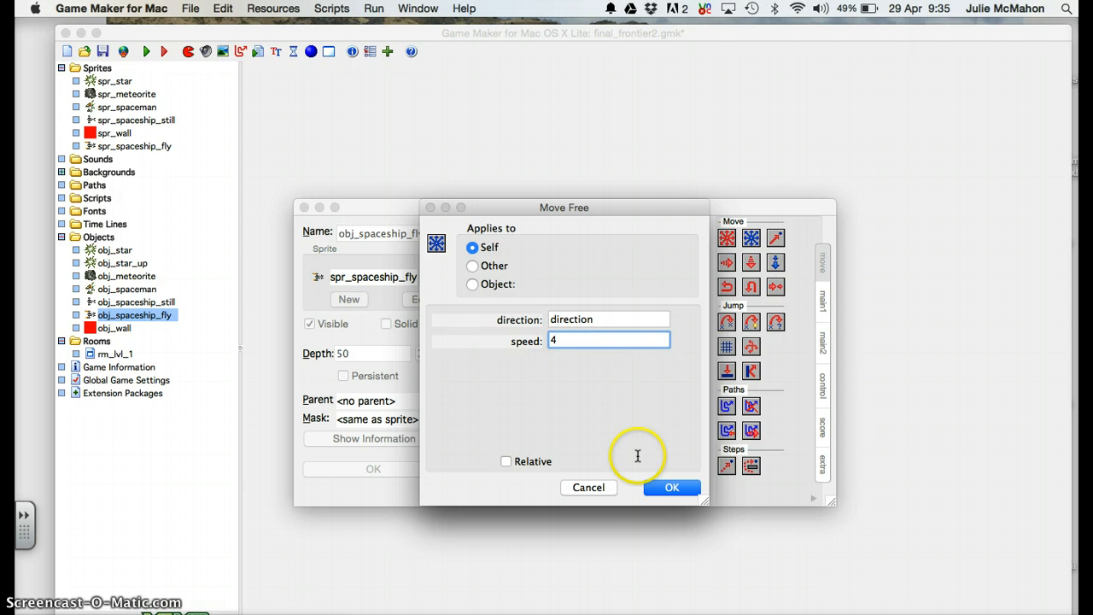
click(676, 489)
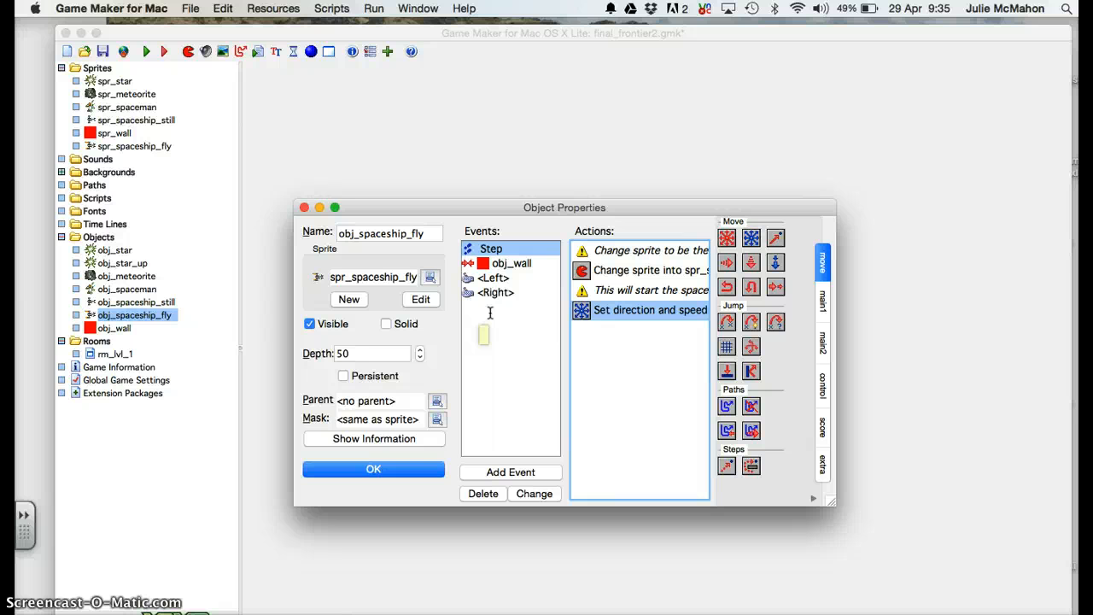
Step: Add a key release event for the <Up> key to obj_spaceship_fly
click(495, 474)
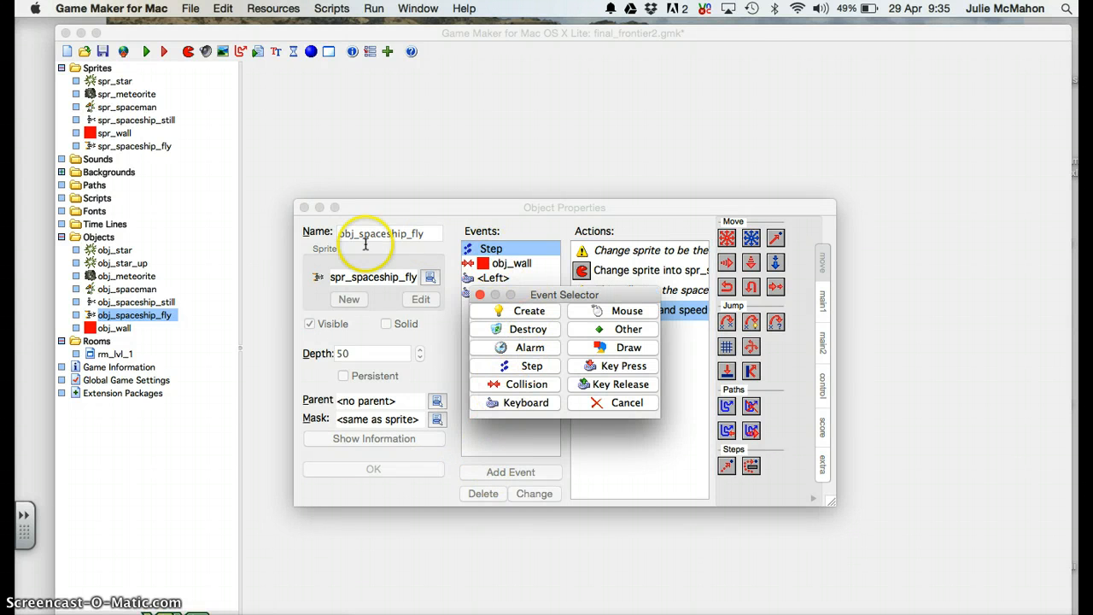
click(604, 385)
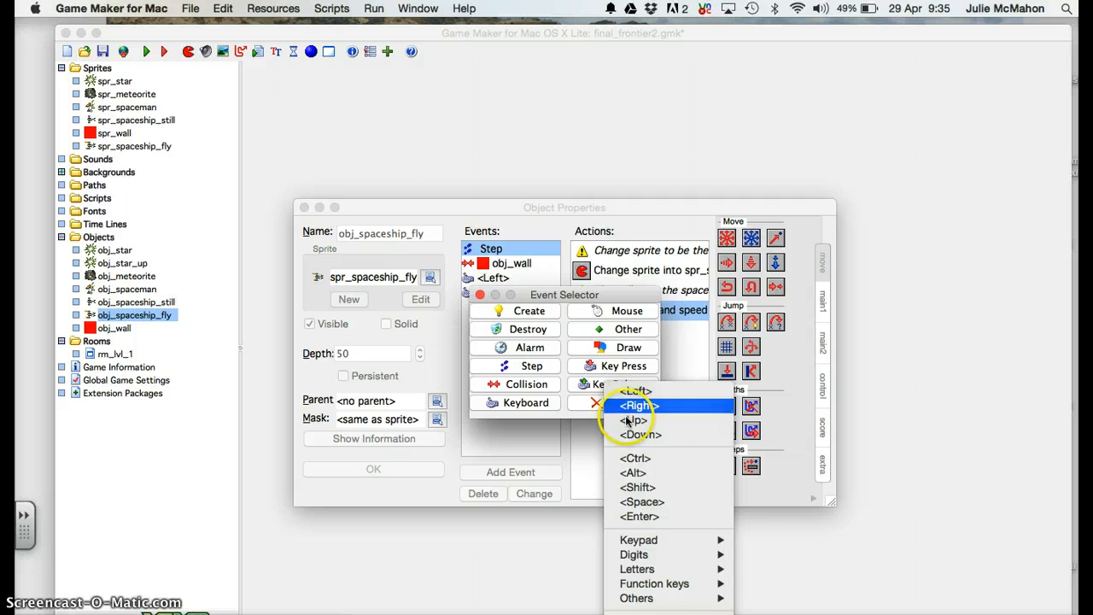
click(630, 420)
click(492, 308)
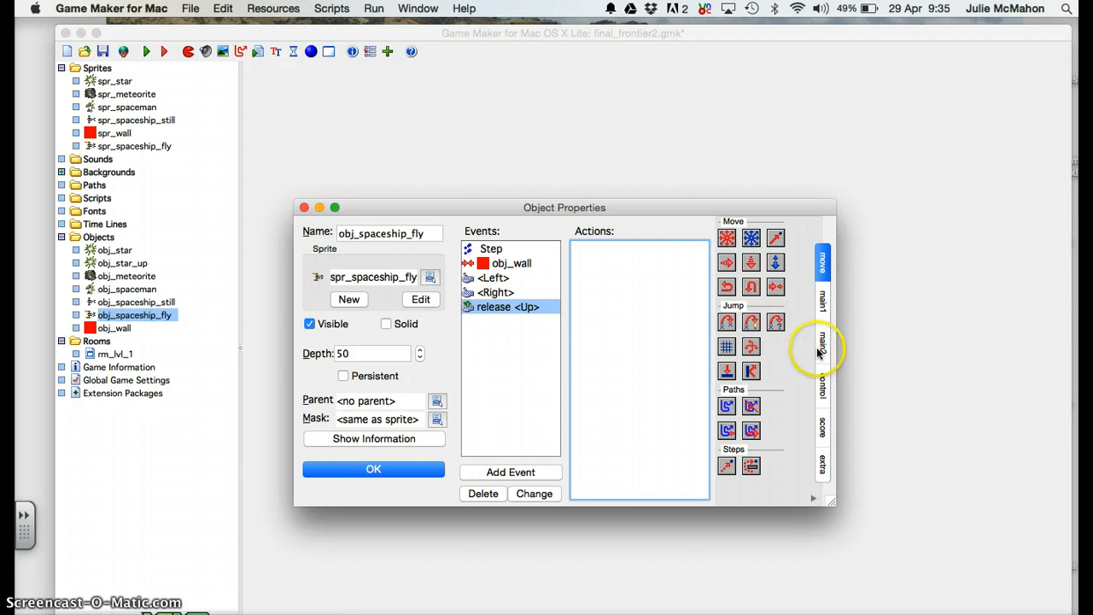
Step: Give the <Up> release event a Change Instance action into obj_spaceship_still and accept the properties of obj_spaceship_fly
click(821, 308)
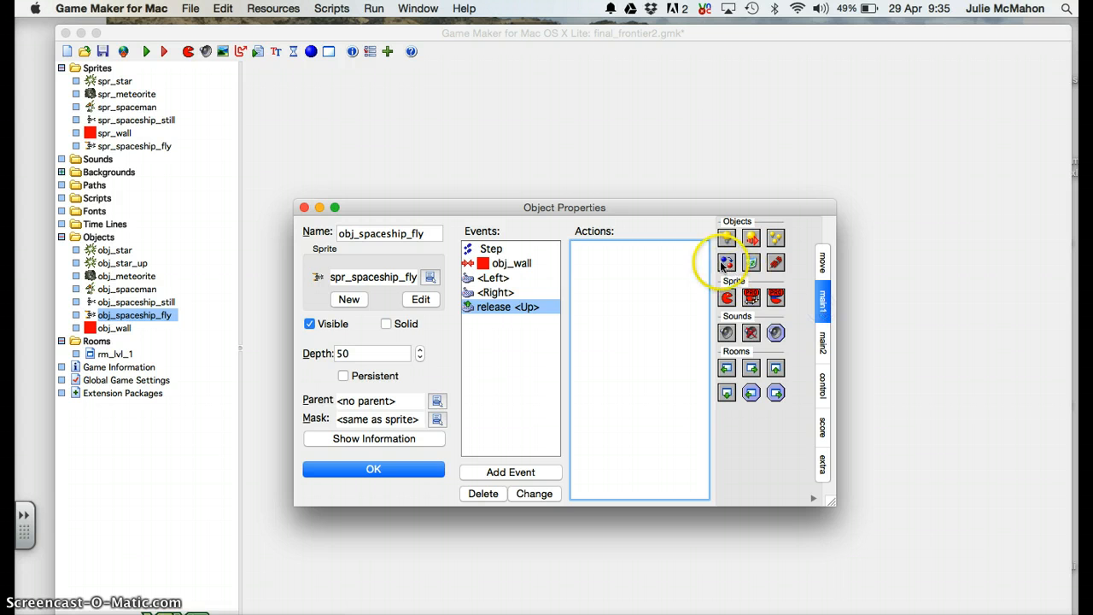
drag(727, 263, 602, 258)
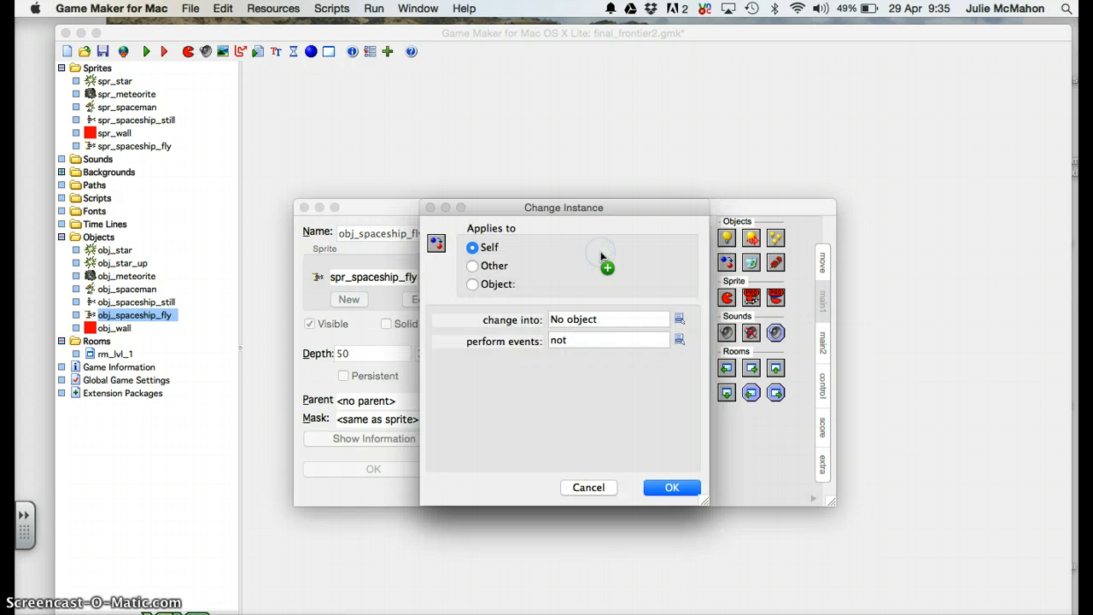
click(679, 320)
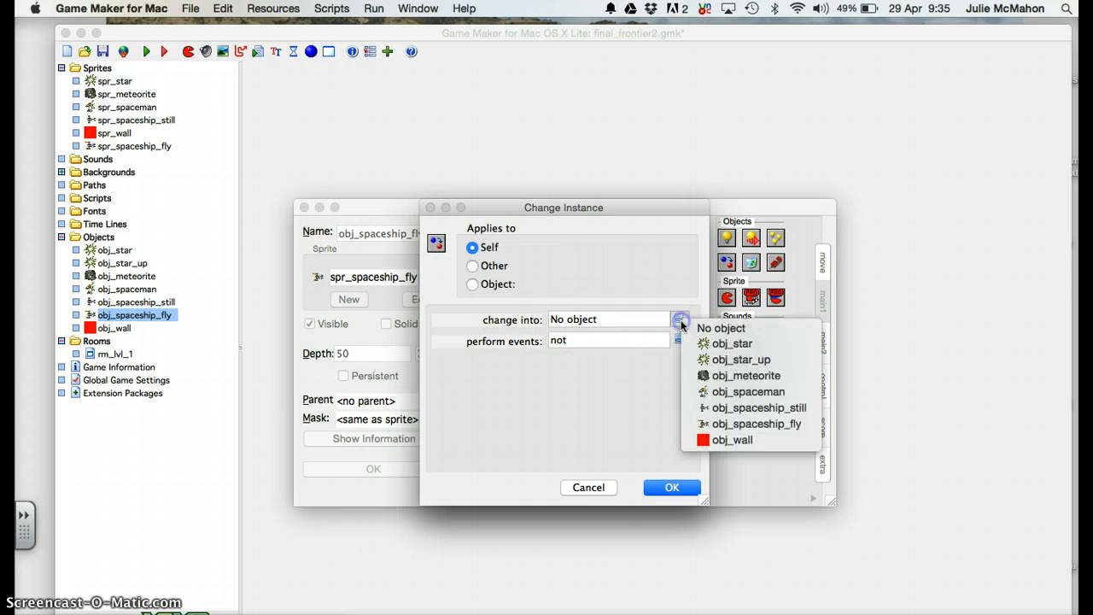
click(741, 407)
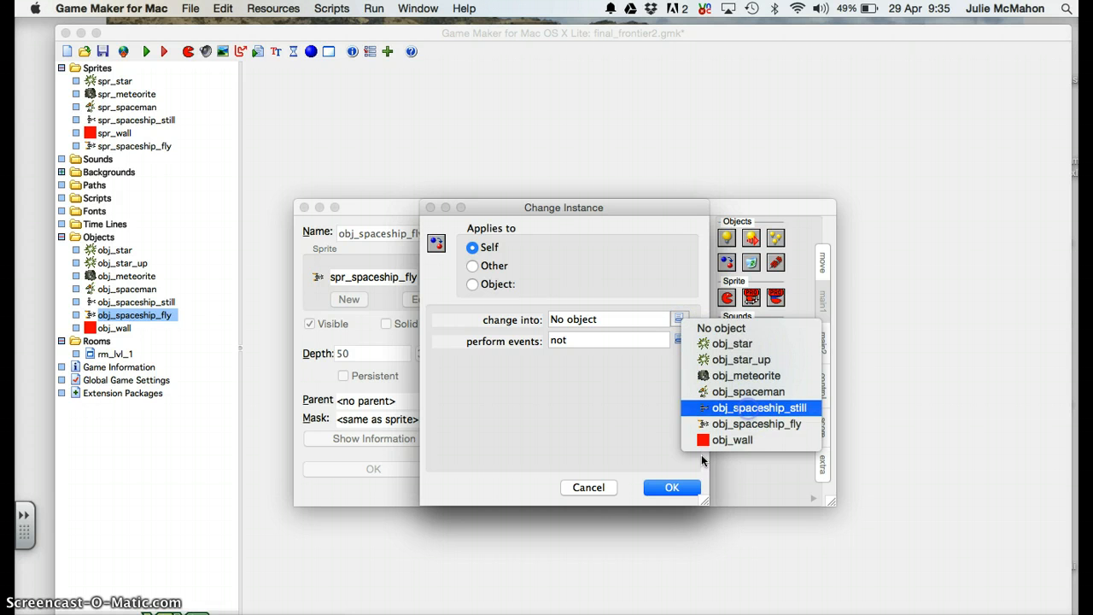
click(663, 487)
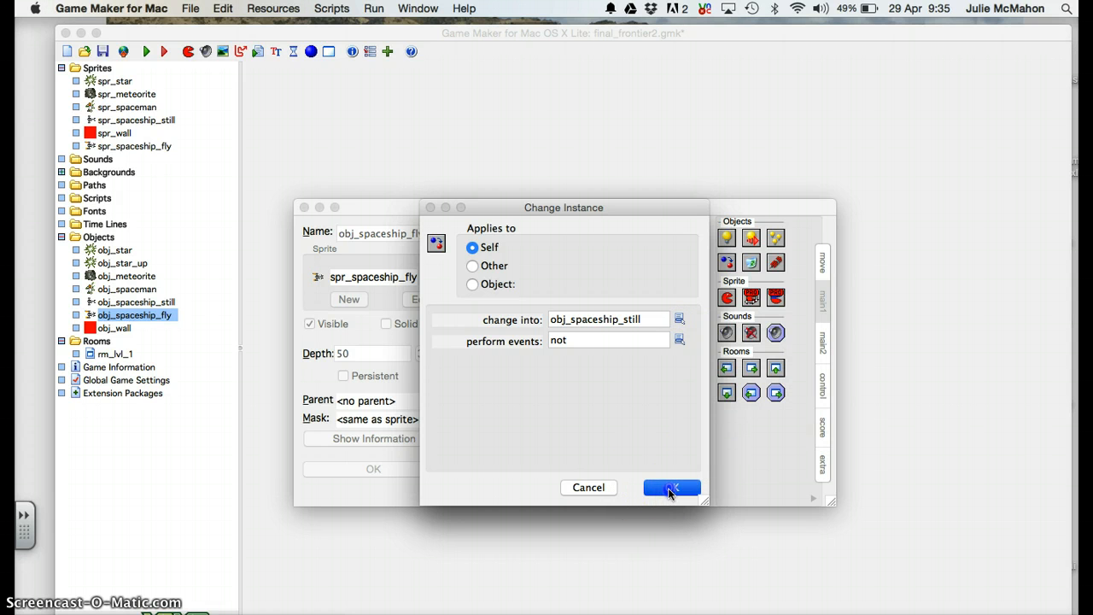
click(393, 469)
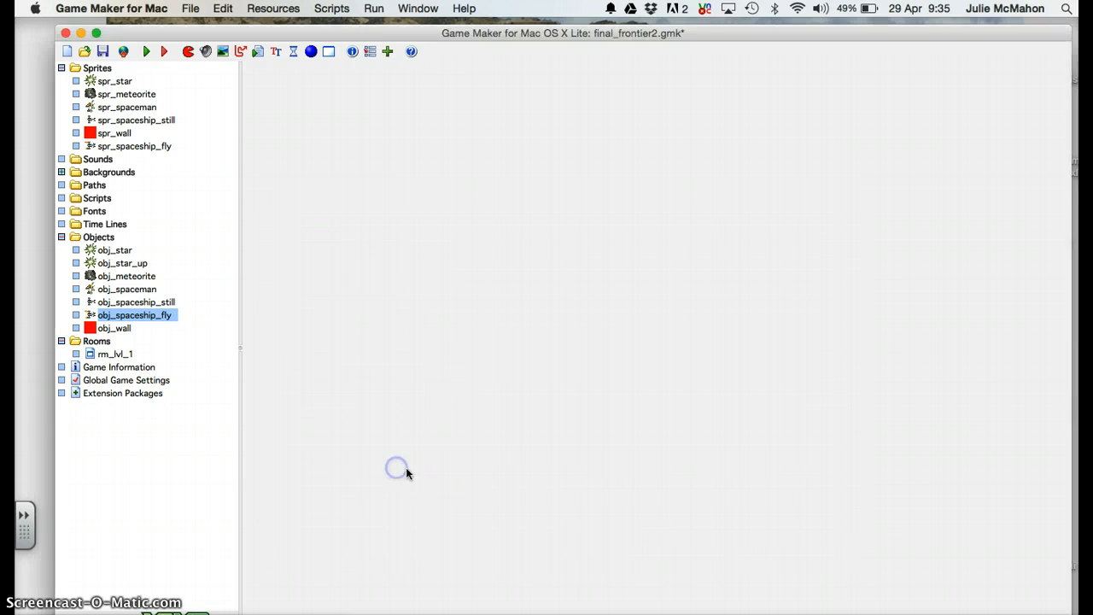
Step: Add a keyboard event for the <Up> key to obj_spaceship_still
double_click(162, 302)
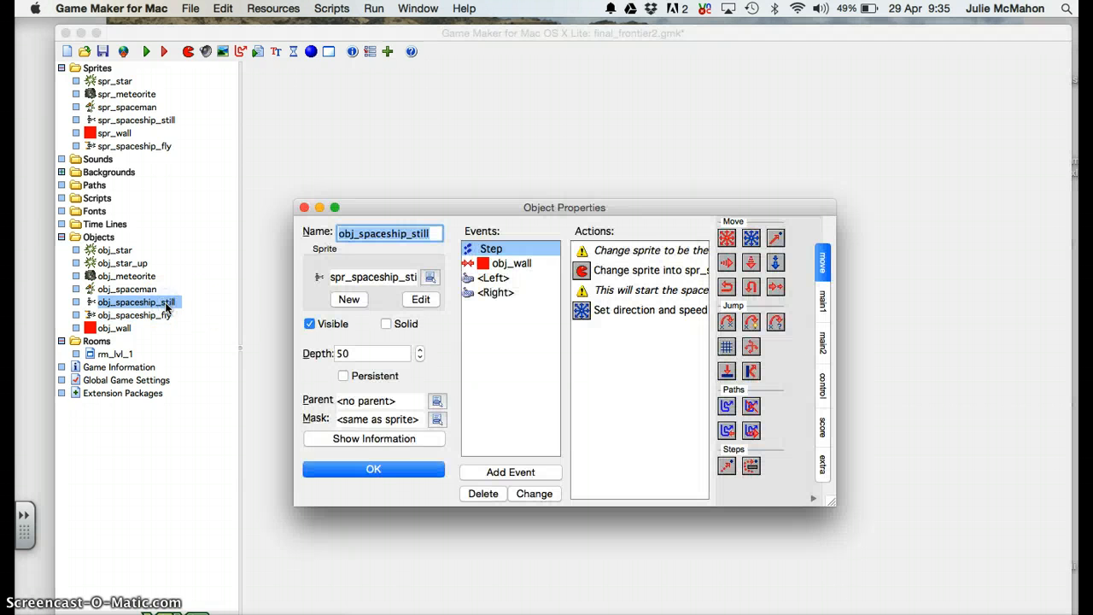
click(508, 474)
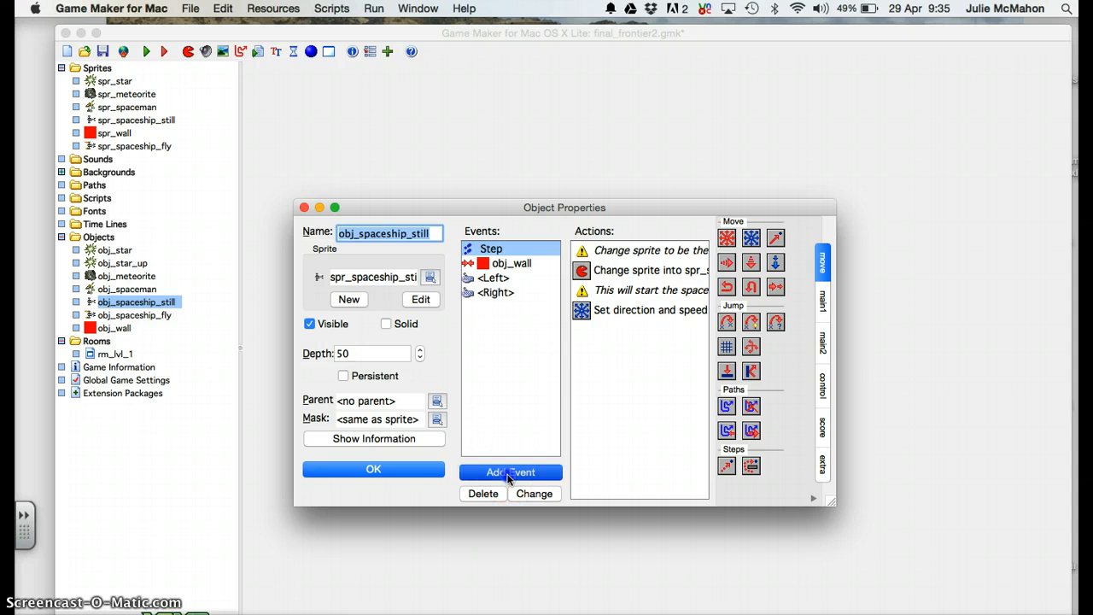
click(511, 403)
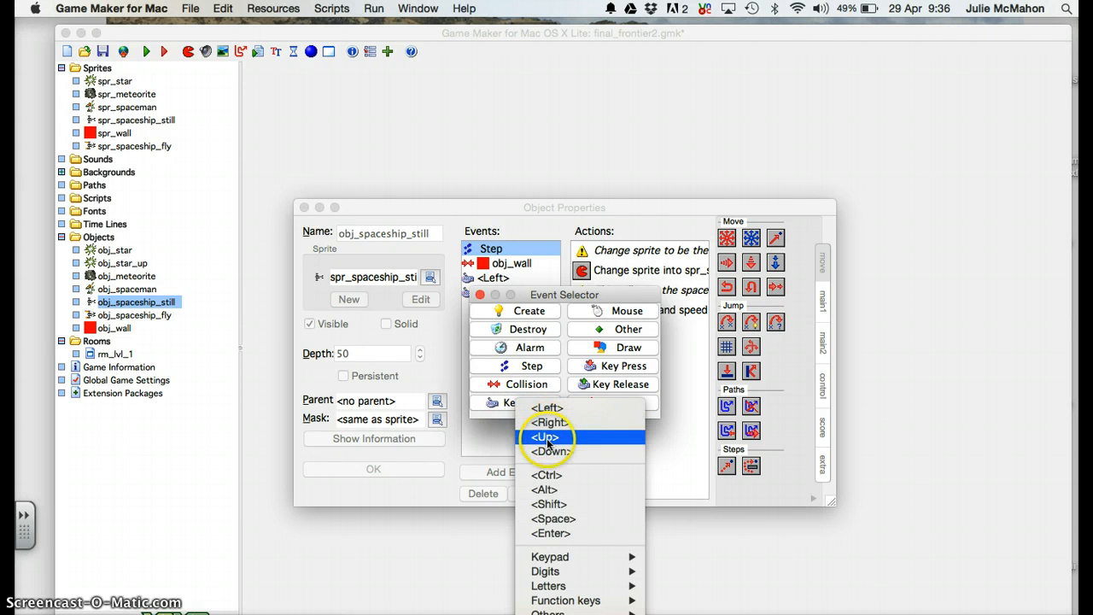
click(546, 438)
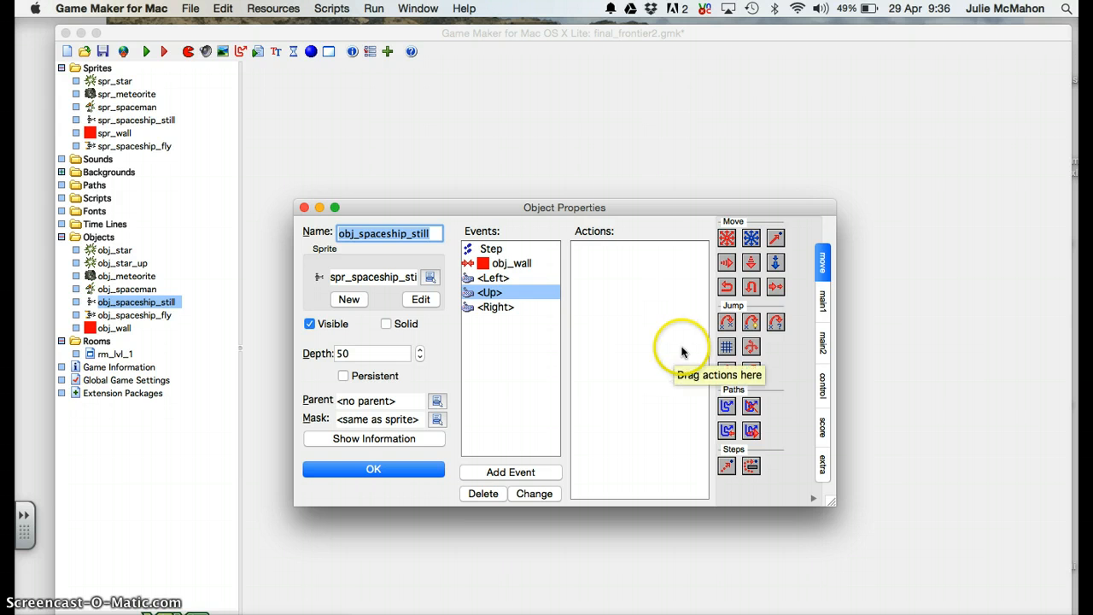
Step: Give the <Up> keyboard event a Change Instance action into obj_spaceship_fly and accept the properties of obj_spaceship_still
click(821, 303)
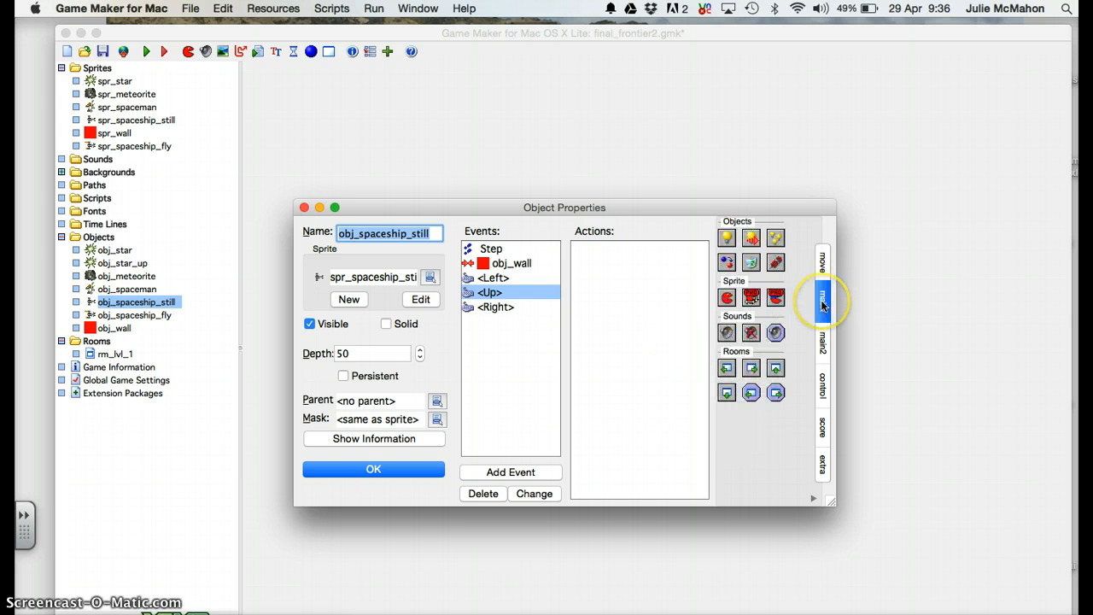
drag(726, 257, 600, 257)
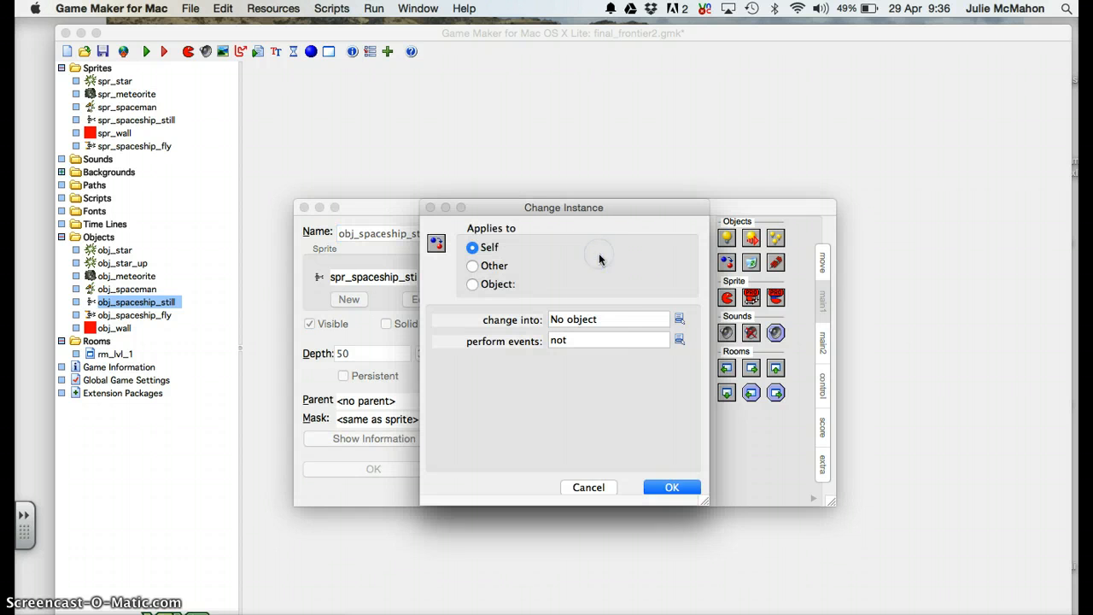
click(678, 319)
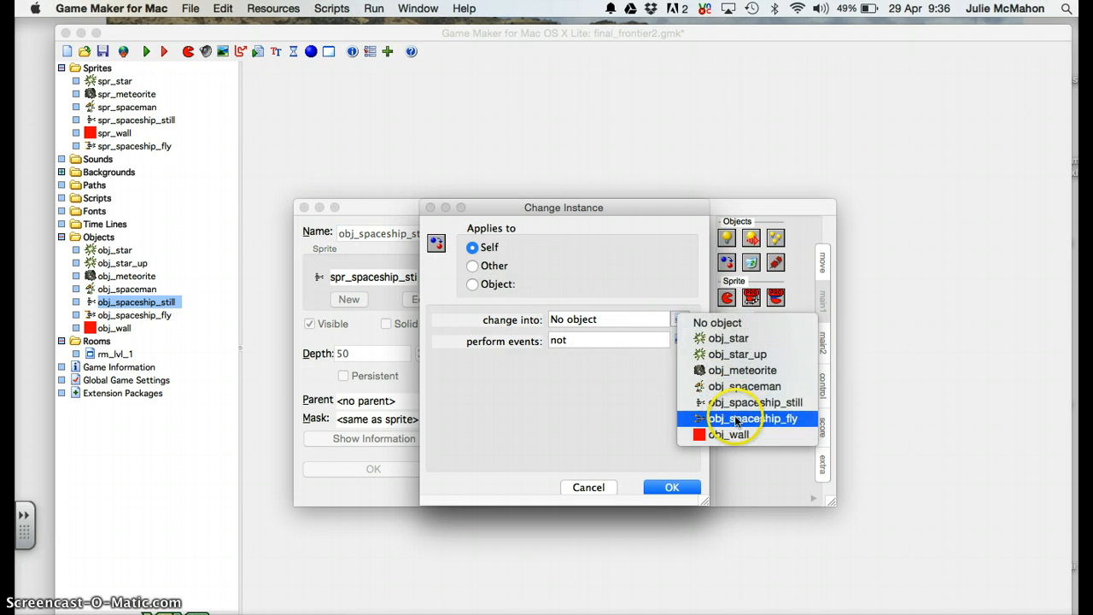
click(736, 418)
click(672, 487)
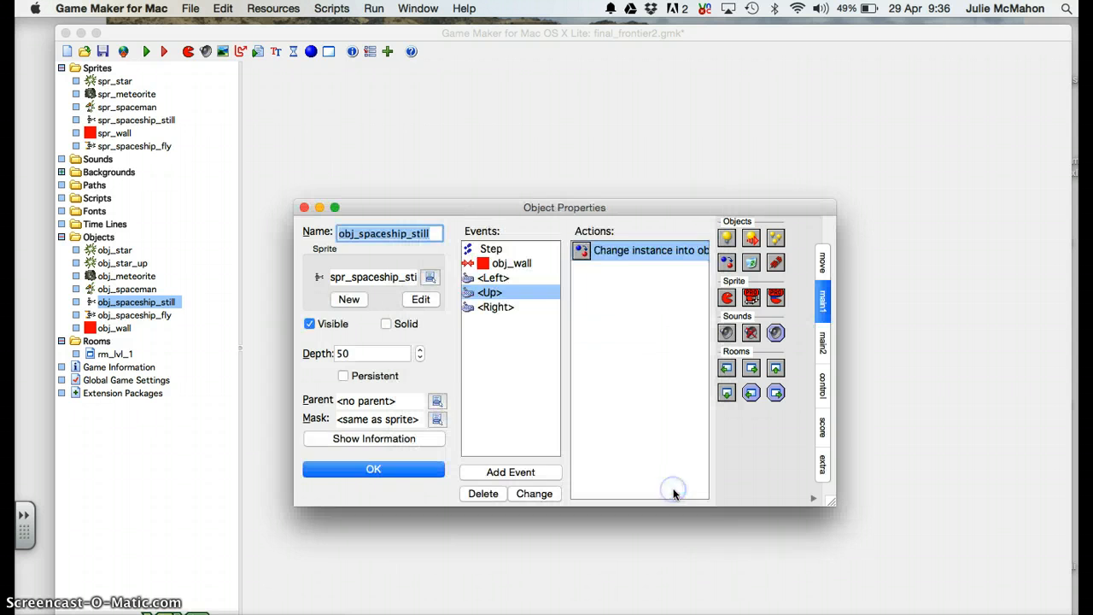
click(473, 293)
click(415, 469)
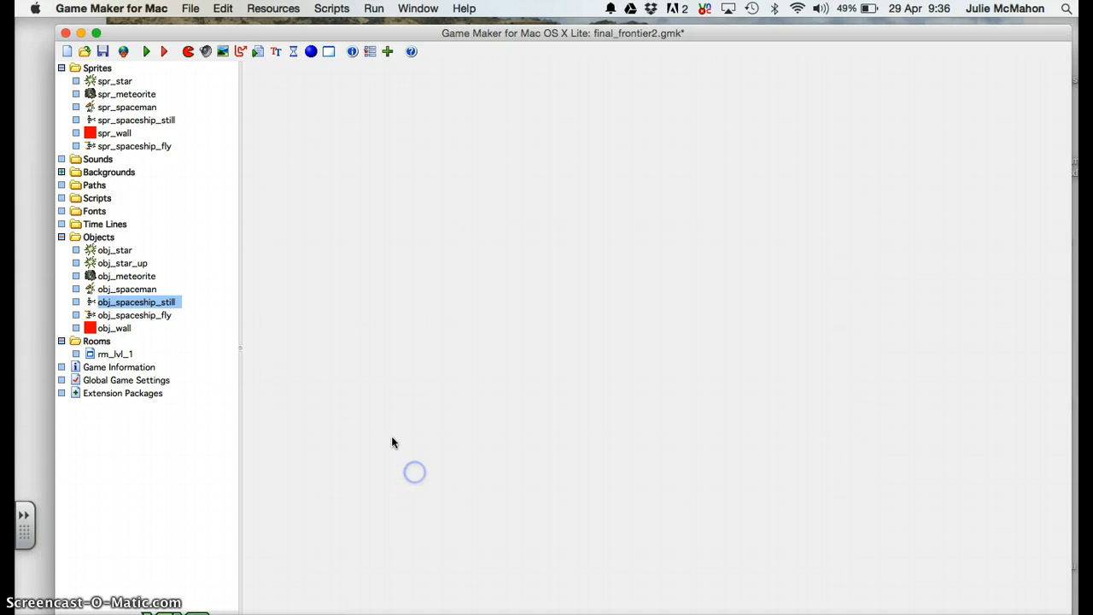
Step: Add the comment "Release of up key removes boost and object changes back into spaceship still" at the start of obj_spaceship_fly's <Up> release event
double_click(158, 318)
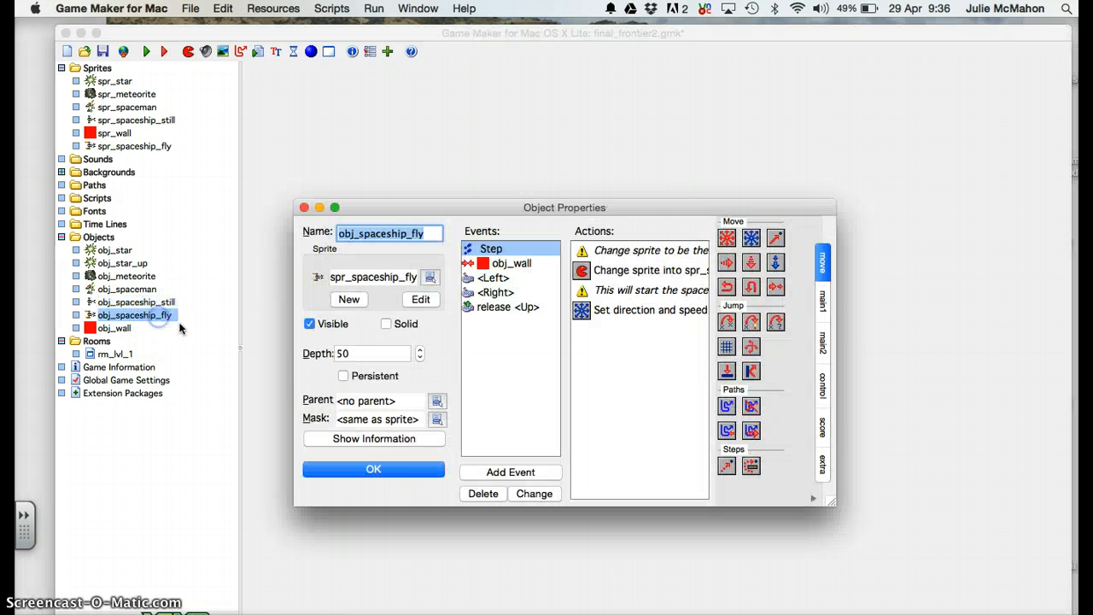
click(523, 307)
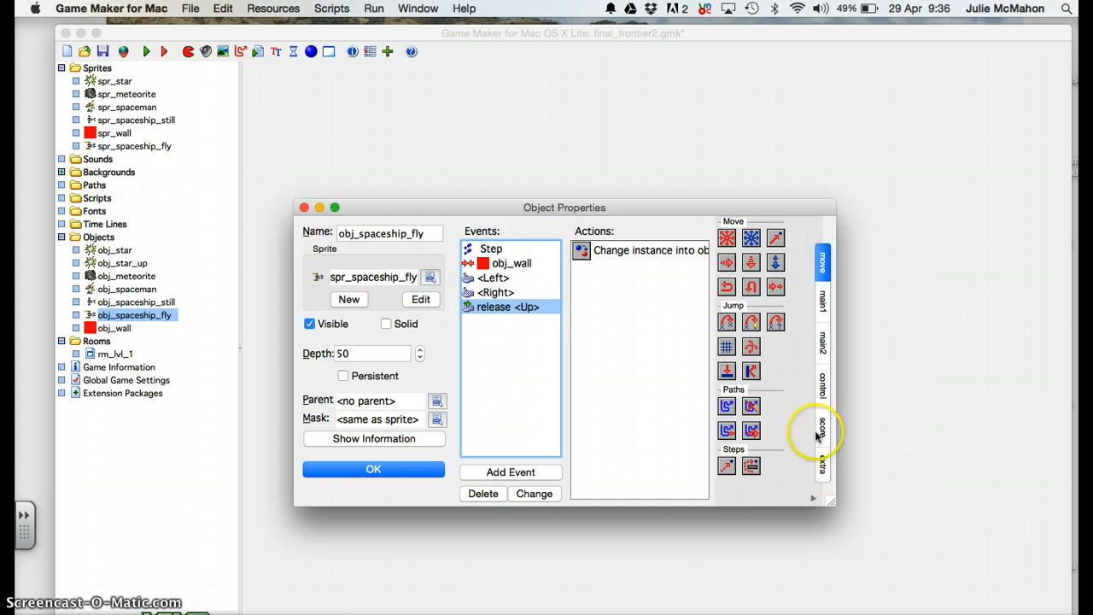
click(818, 405)
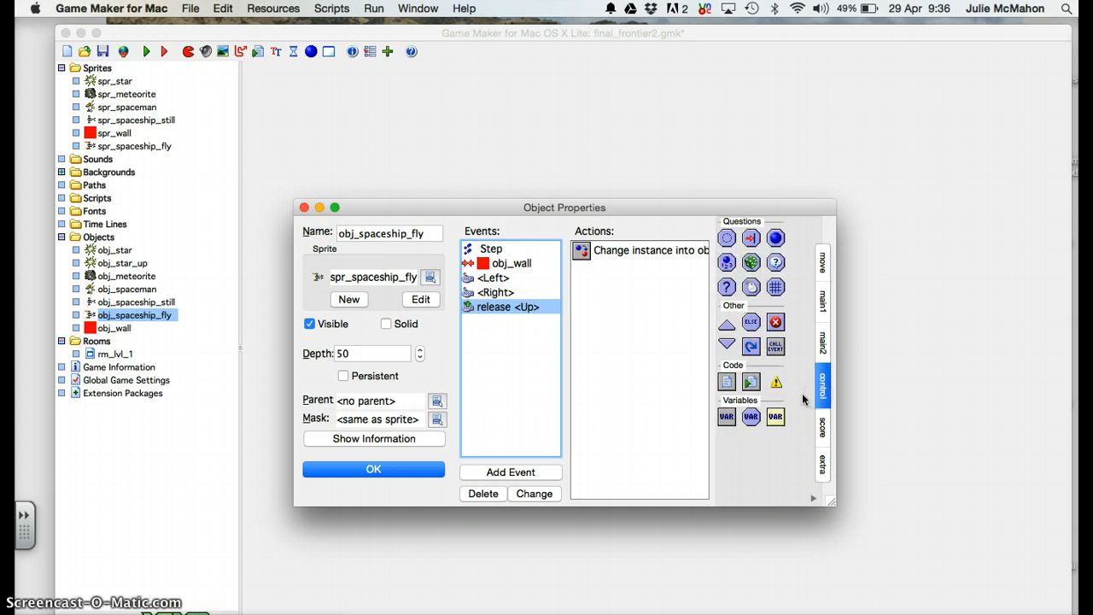
drag(774, 387, 775, 386)
drag(647, 241, 646, 243)
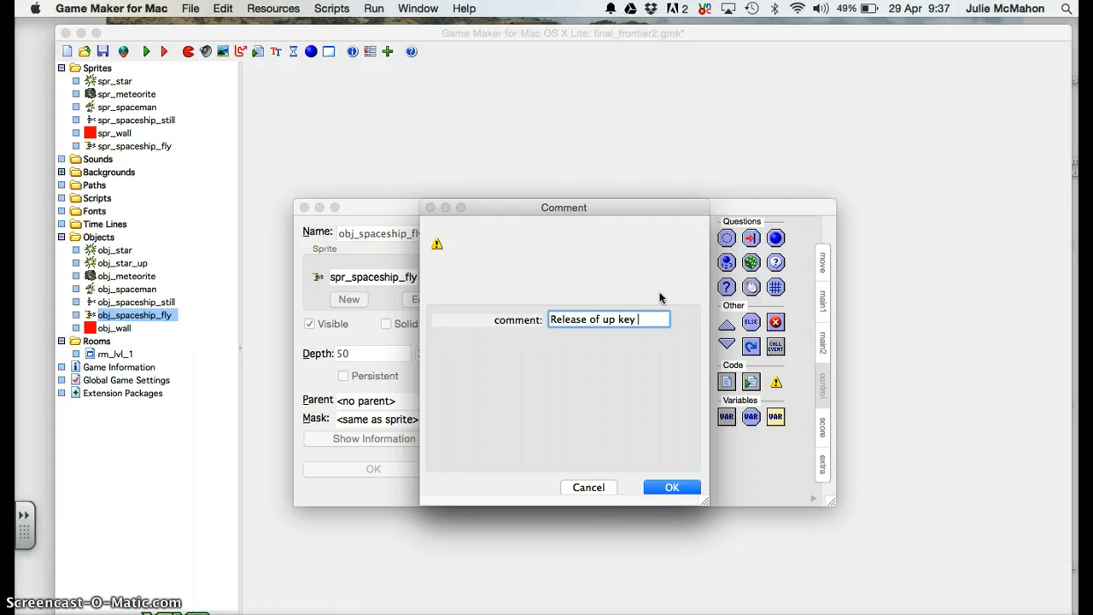
text(Release of up key removes bo)
text(ost and o)
text(bject c)
text(hanges back)
text( into)
text( spaxe)
key(BackSpace)
key(BackSpace)
text(ceship)
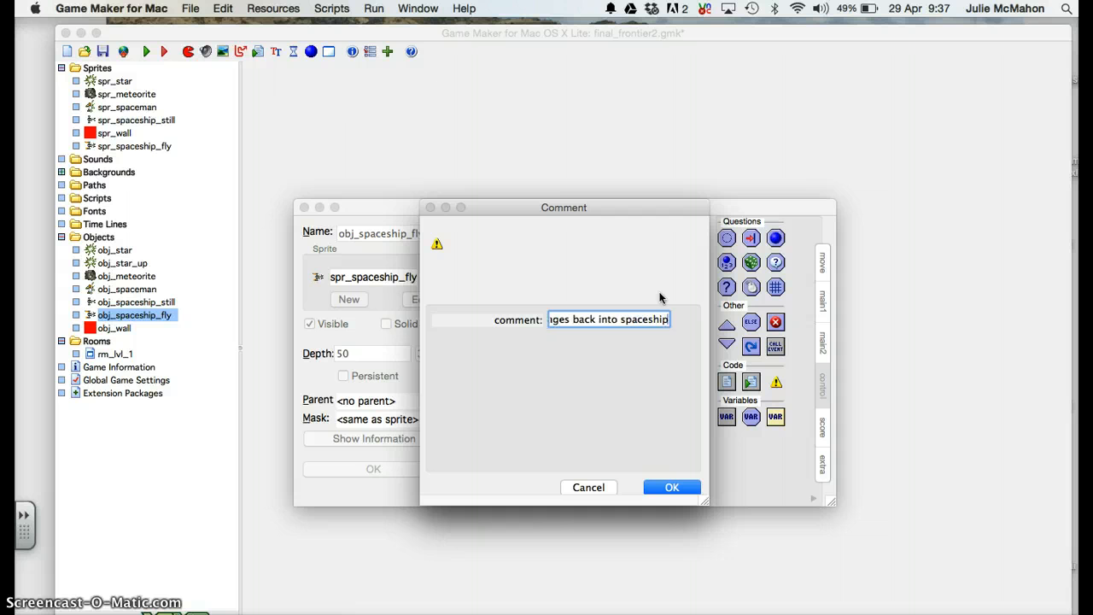
text( sill)
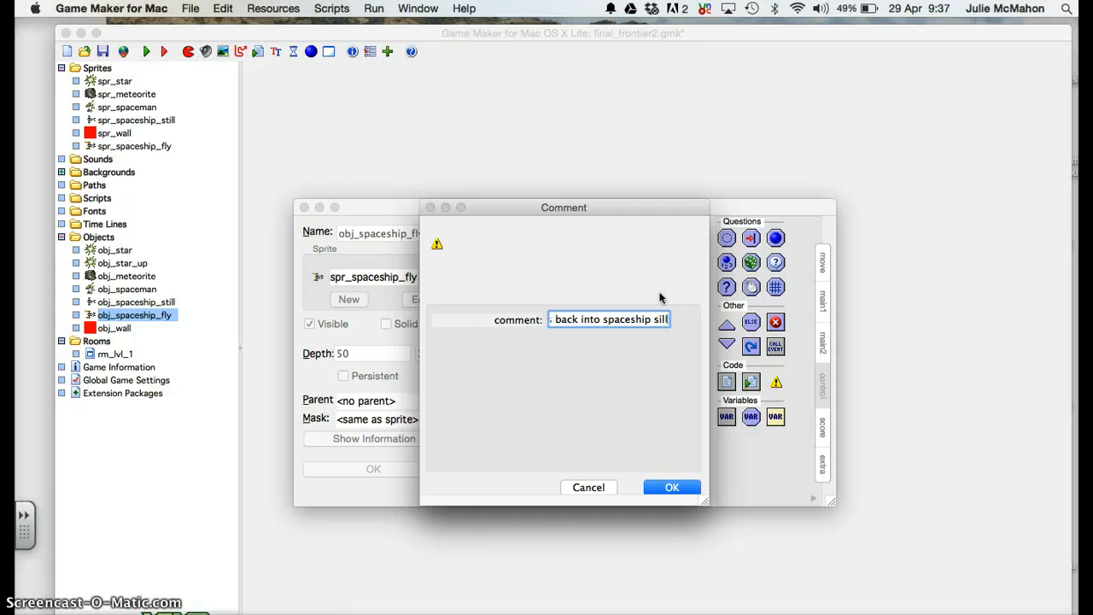
key(BackSpace)
key(BackSpace)
key(BackSpace)
text(t)
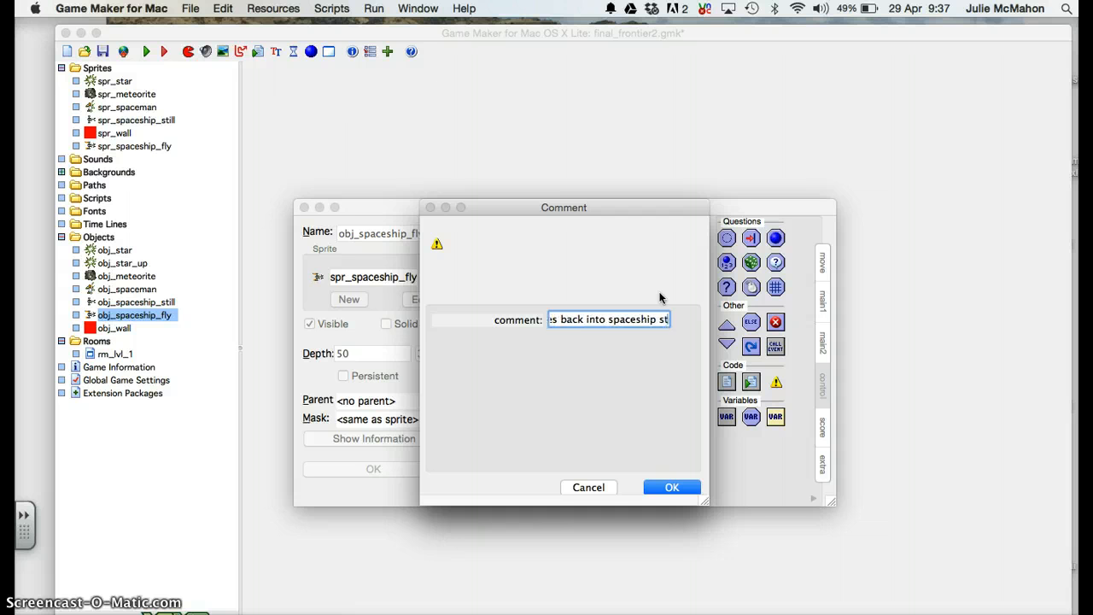
text(ill)
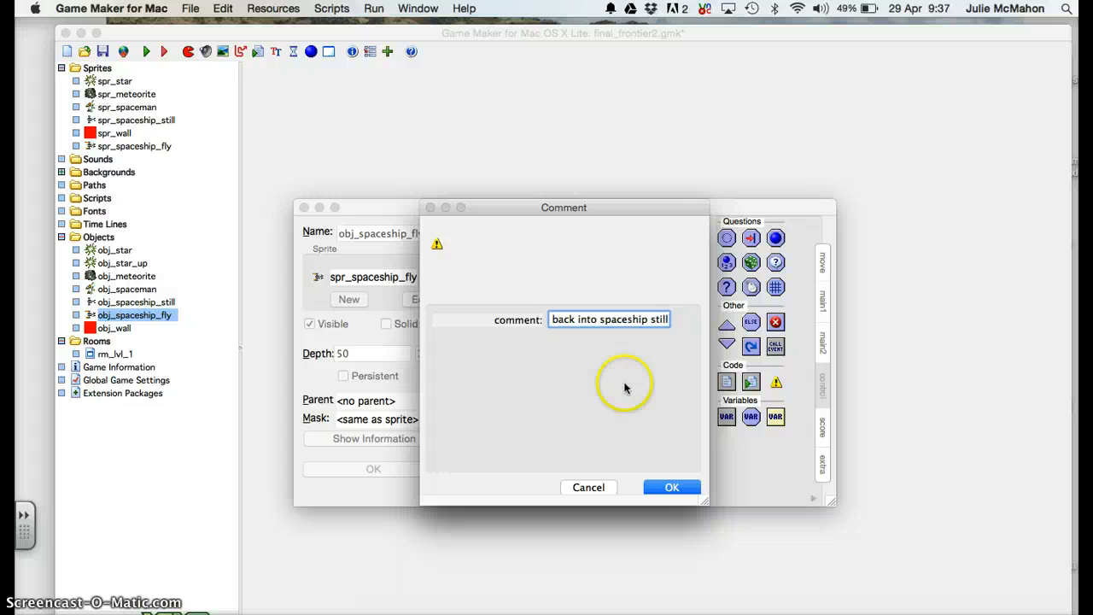
click(668, 487)
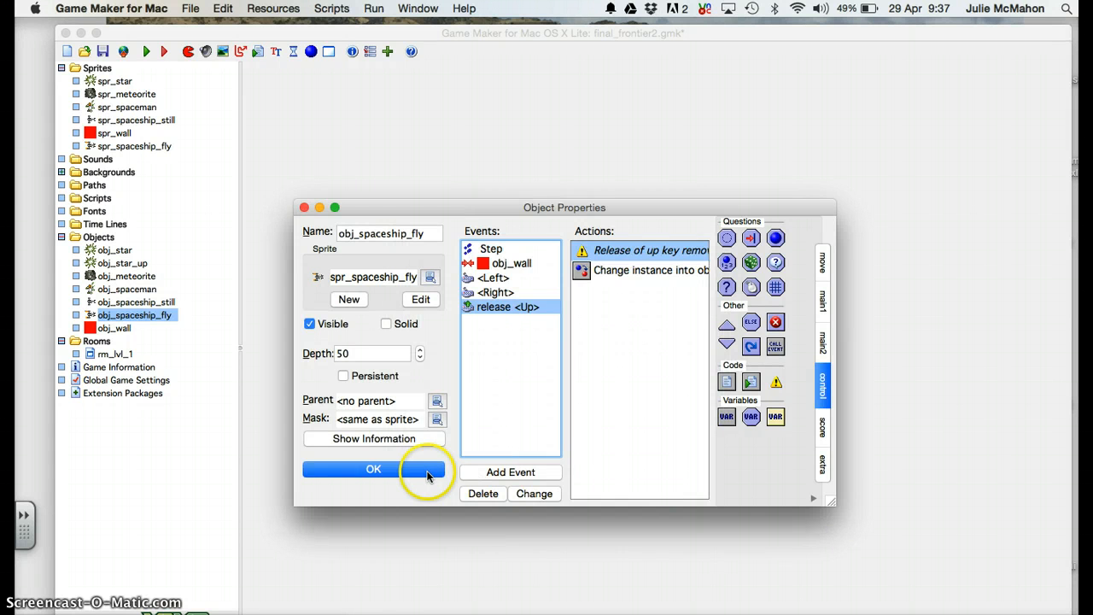
click(425, 471)
Step: Start obj_spaceship_still's <Up> event with the comment "The up arrow will cause a boost effect by changing the object into the flying spaceship"
click(150, 303)
double_click(149, 303)
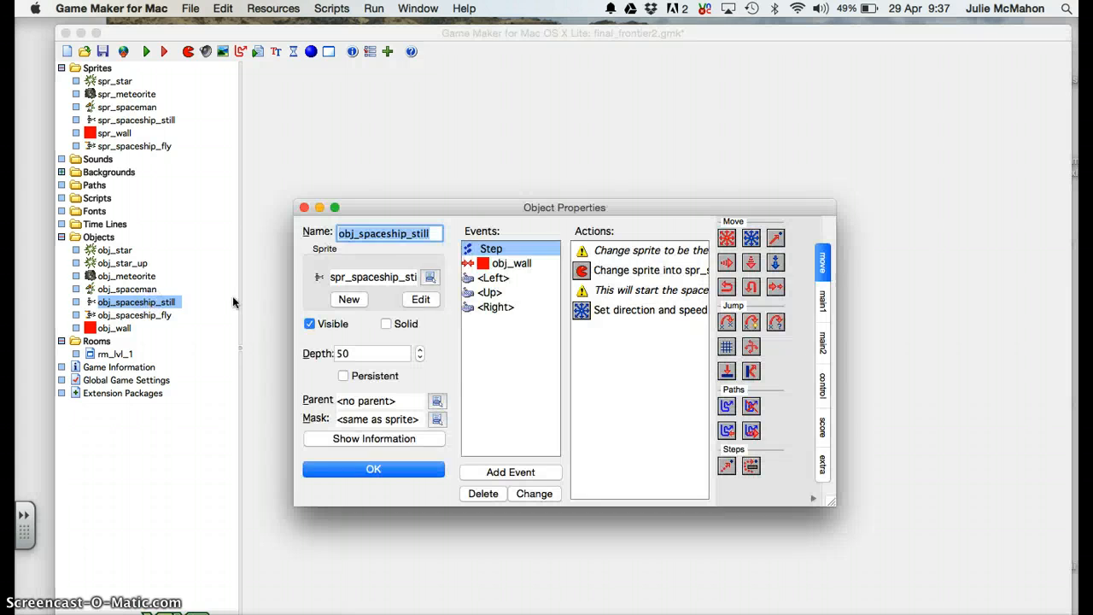
click(492, 292)
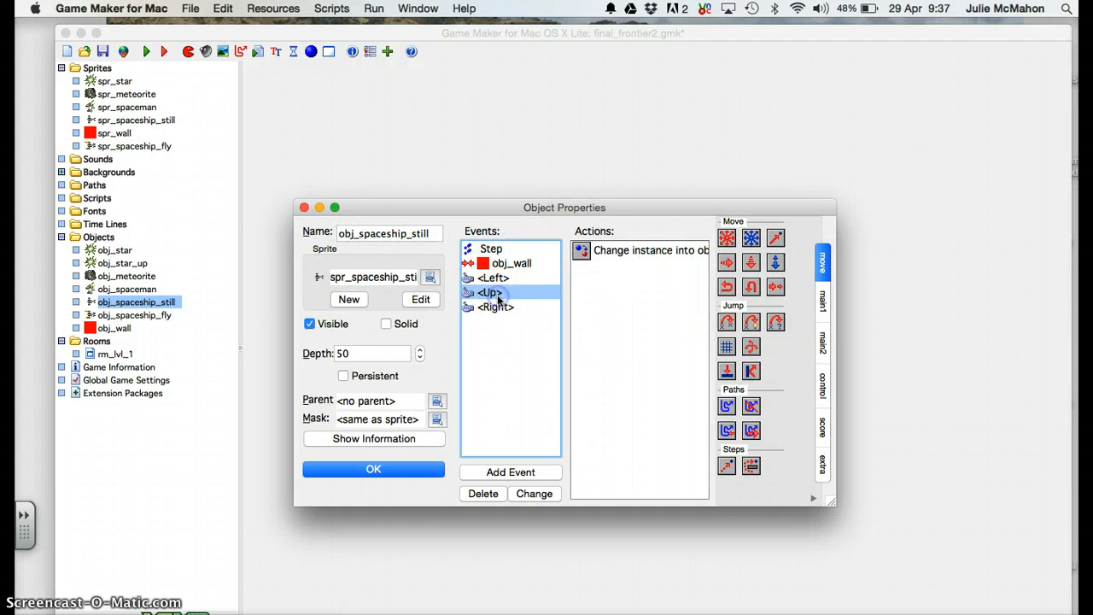
click(821, 386)
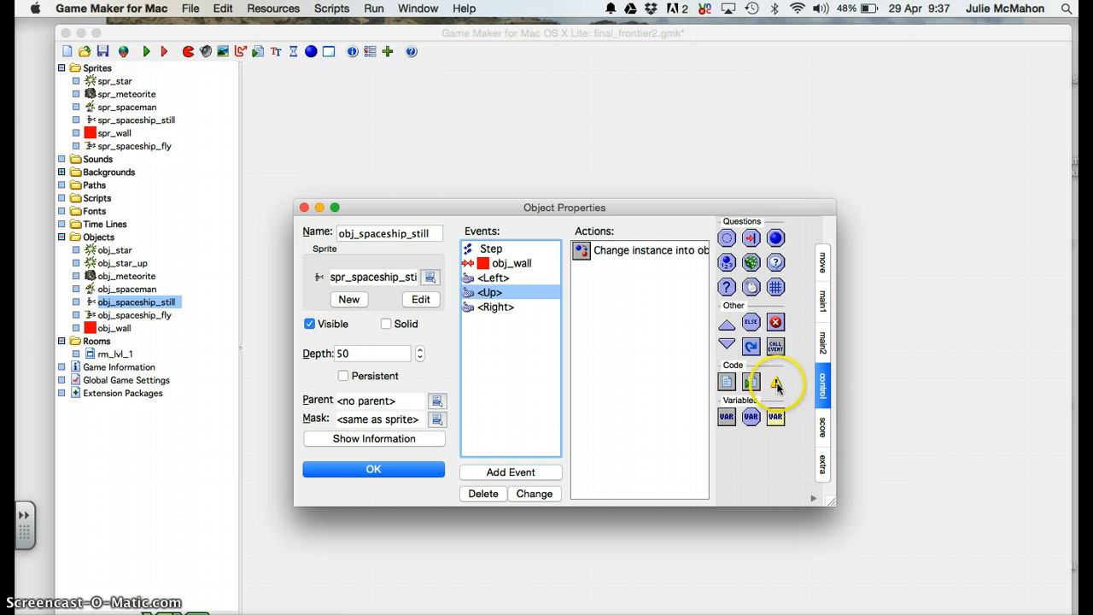
drag(776, 382, 605, 237)
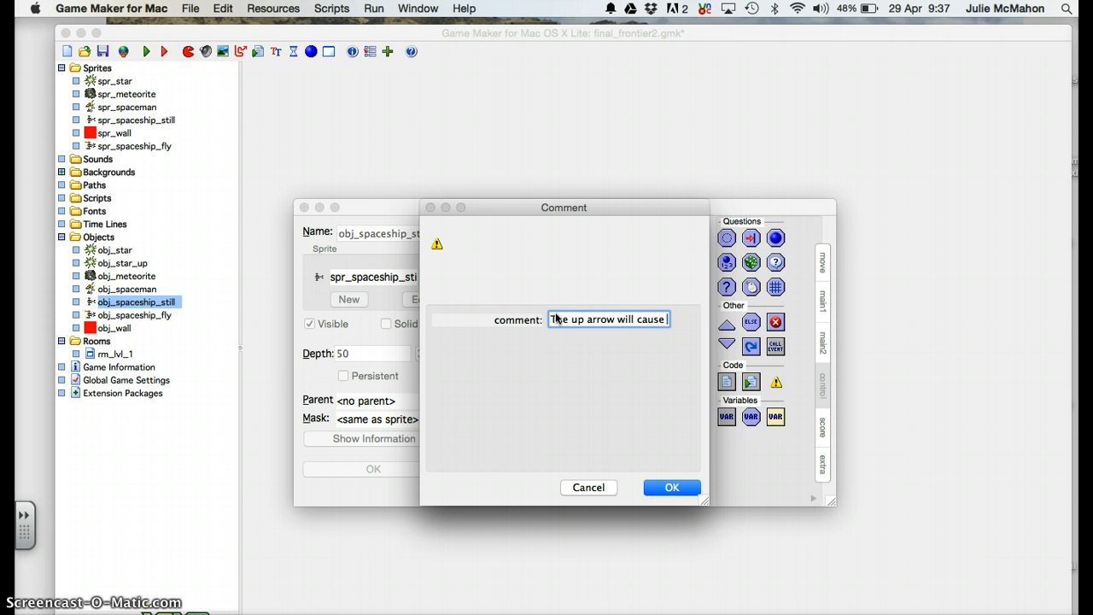
text(a boost)
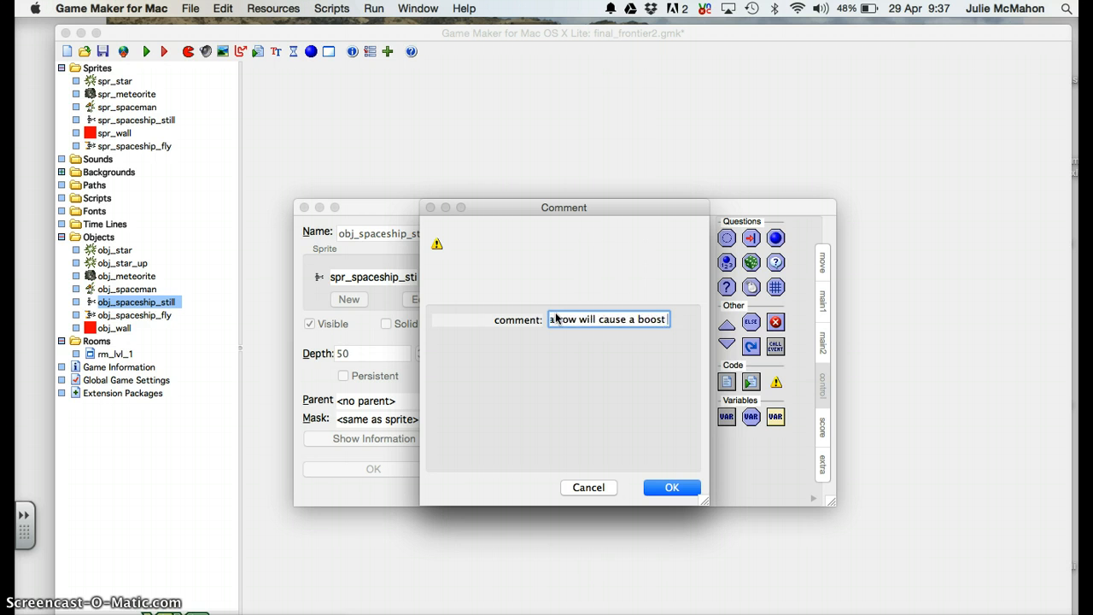
text( effec)
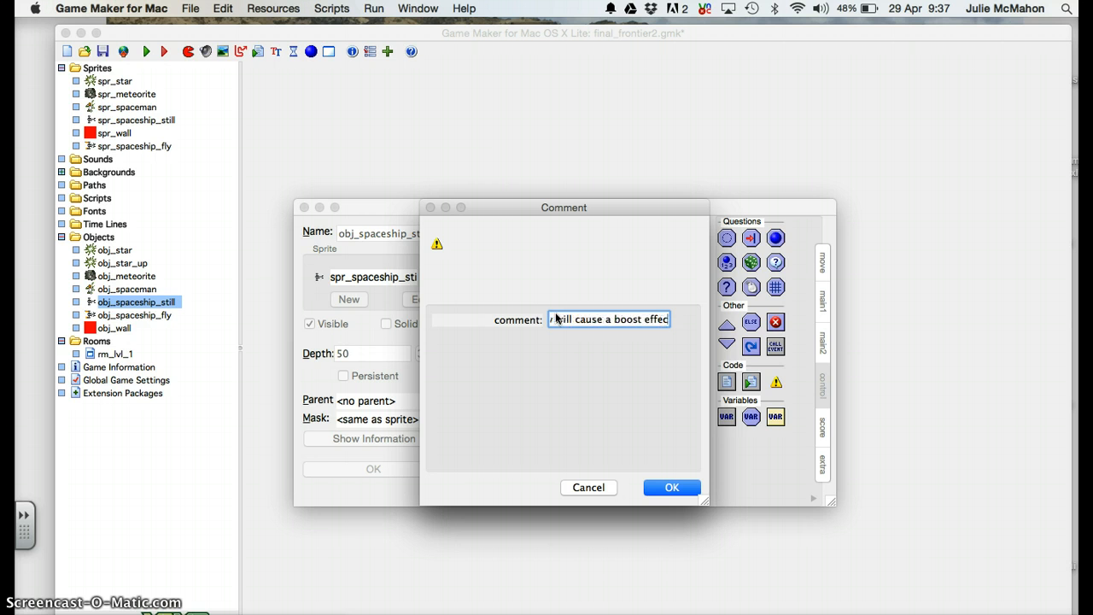
text(t by chan)
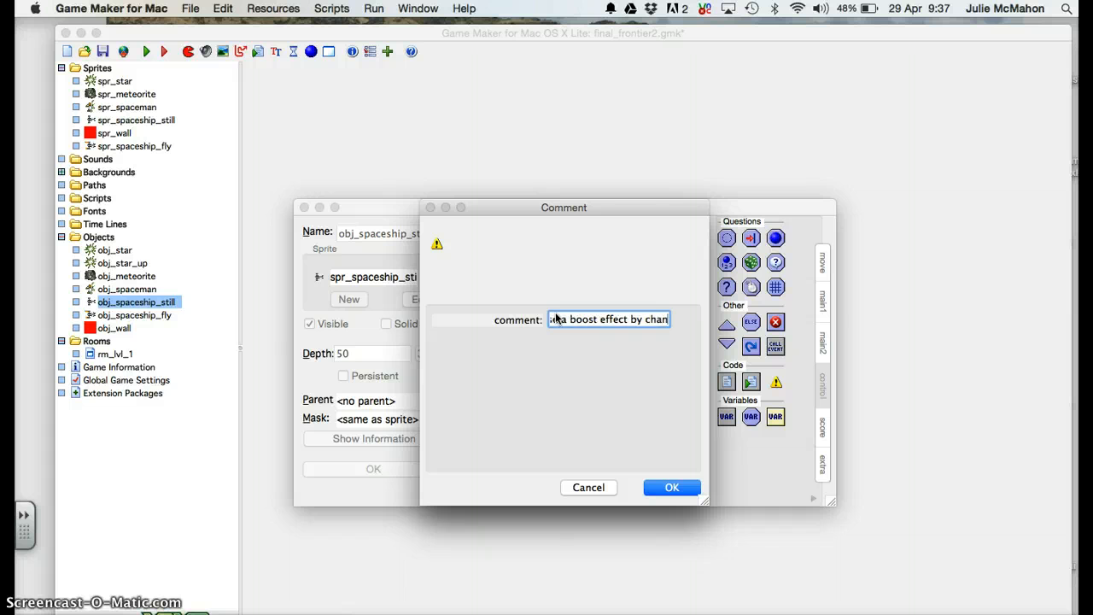
text(ging the)
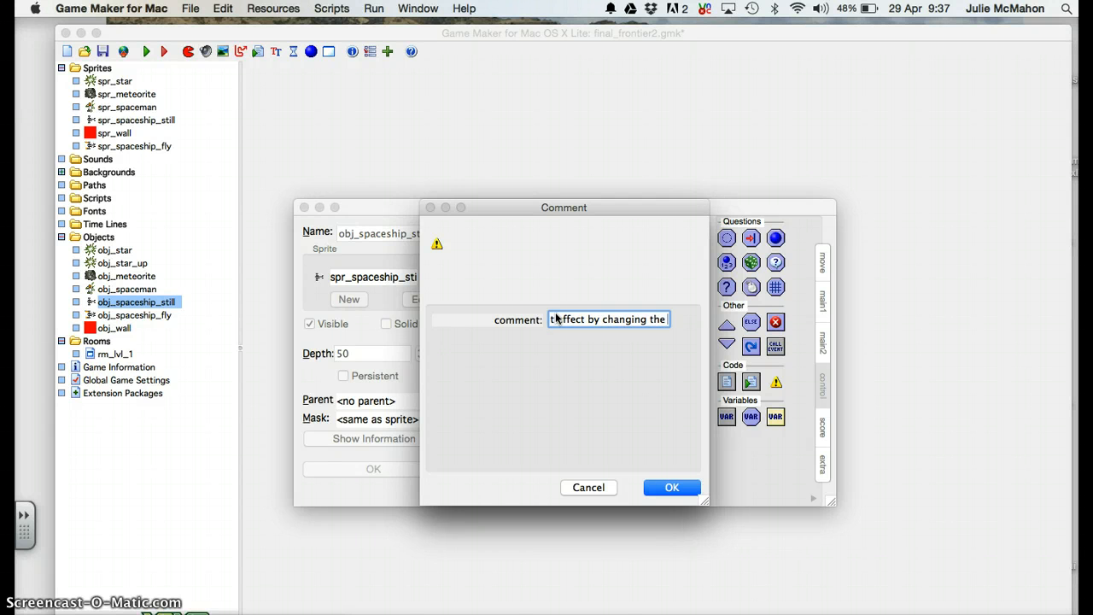
text( object into)
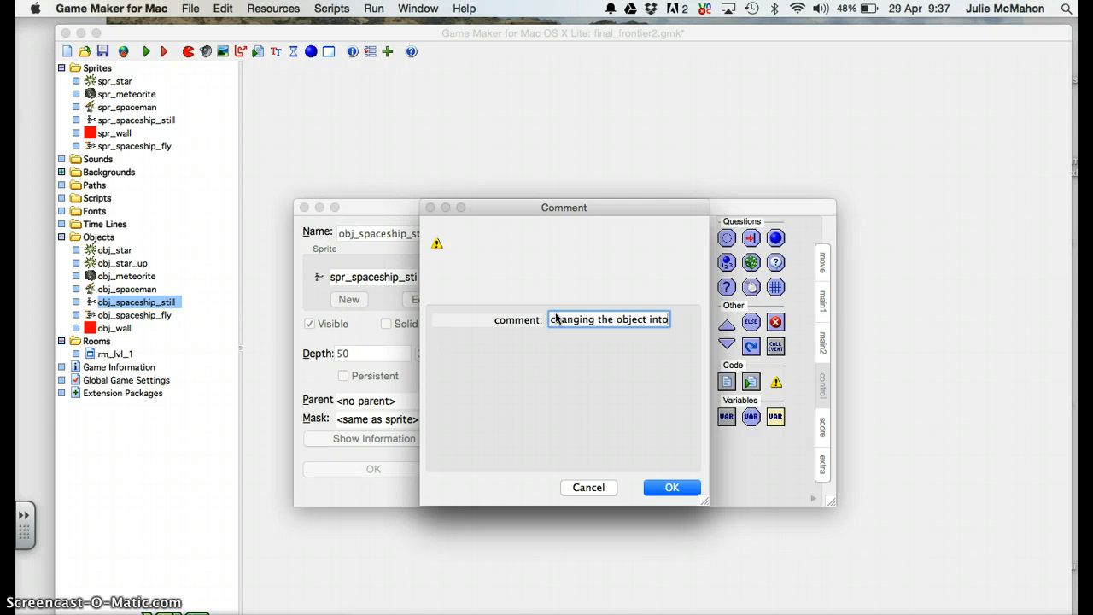
text( the fly)
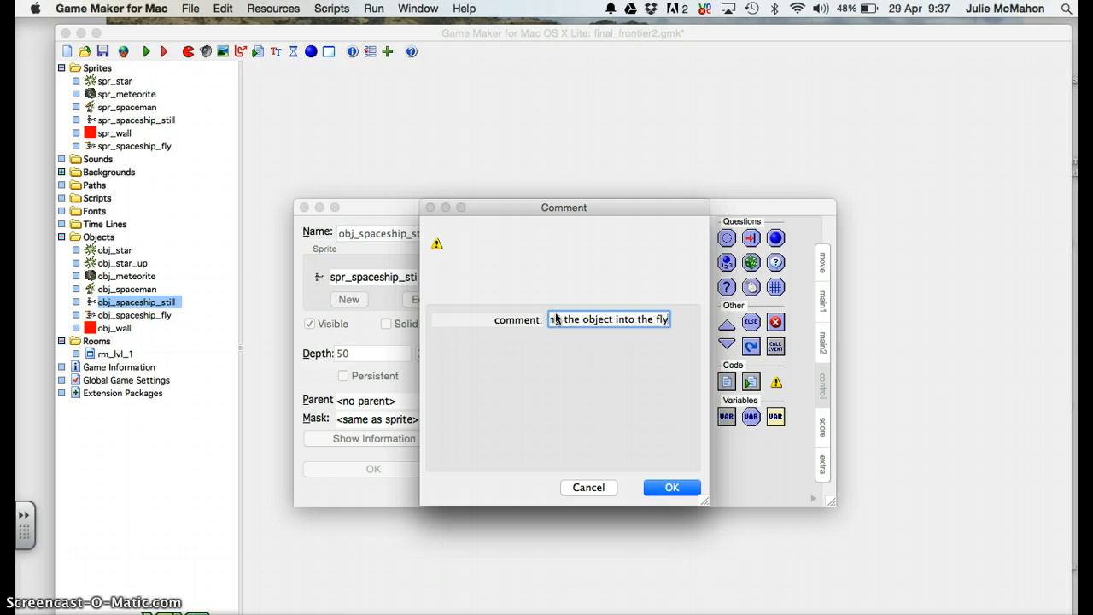
key(BackSpace)
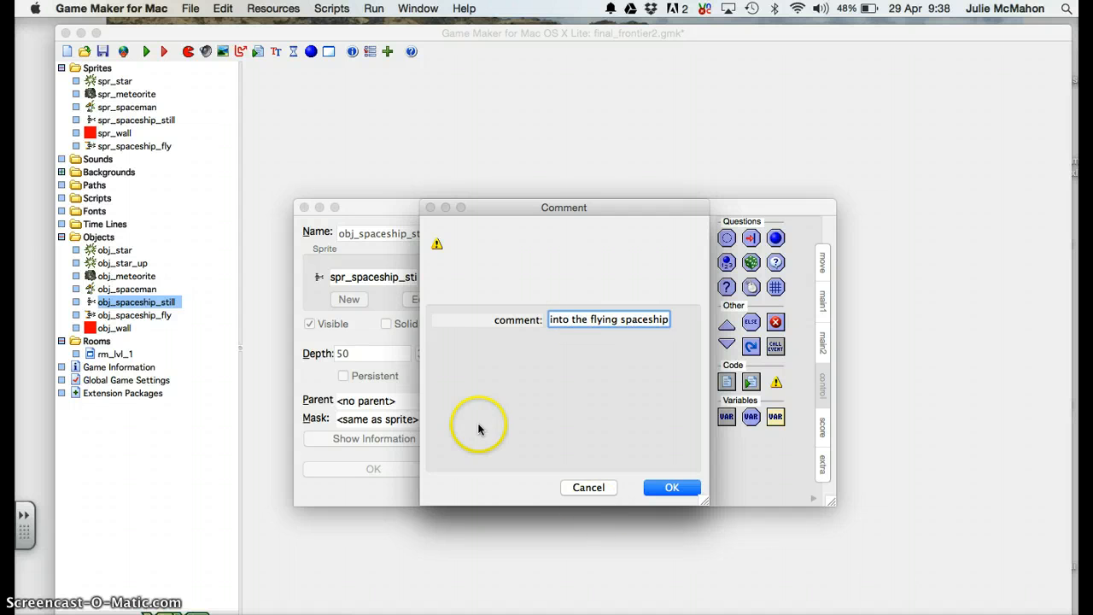
click(669, 486)
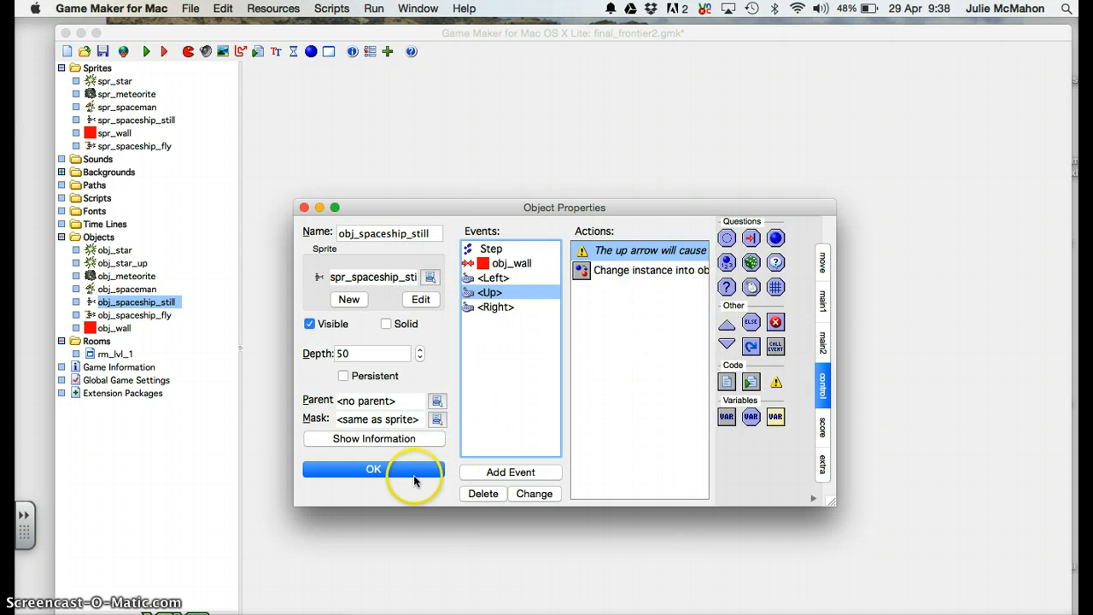
click(413, 470)
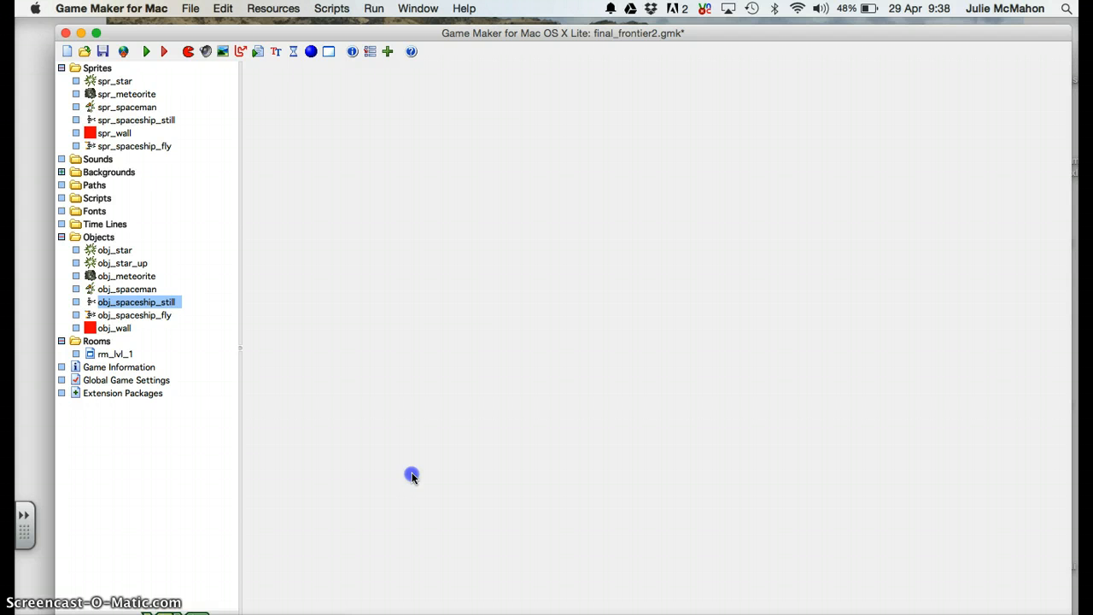
Step: Run the game and test turning the spaceship both ways and boosting it with the up arrow
click(147, 52)
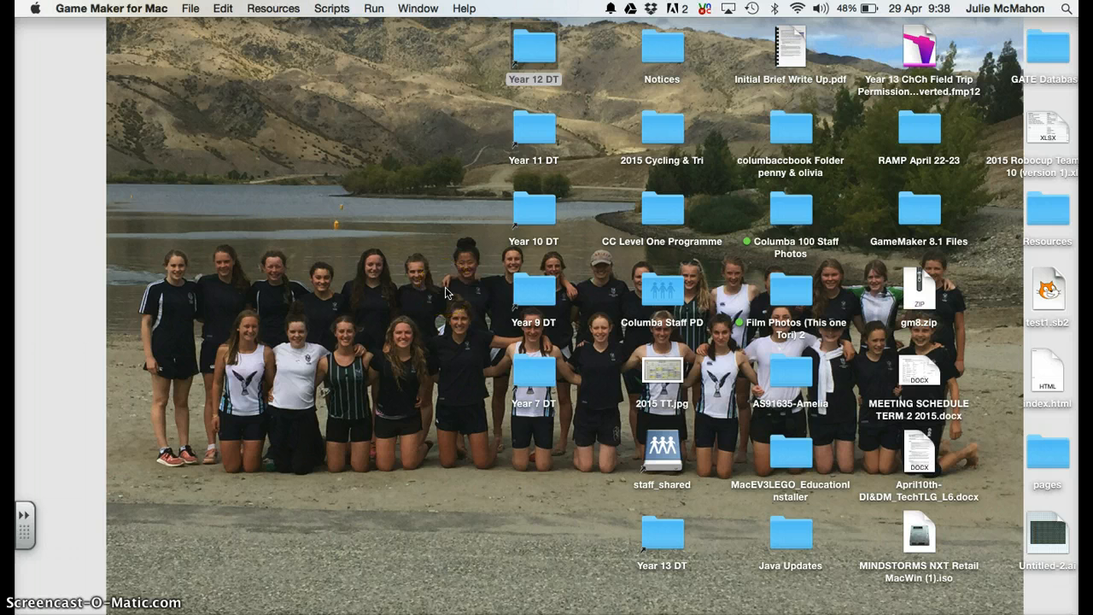
click(519, 292)
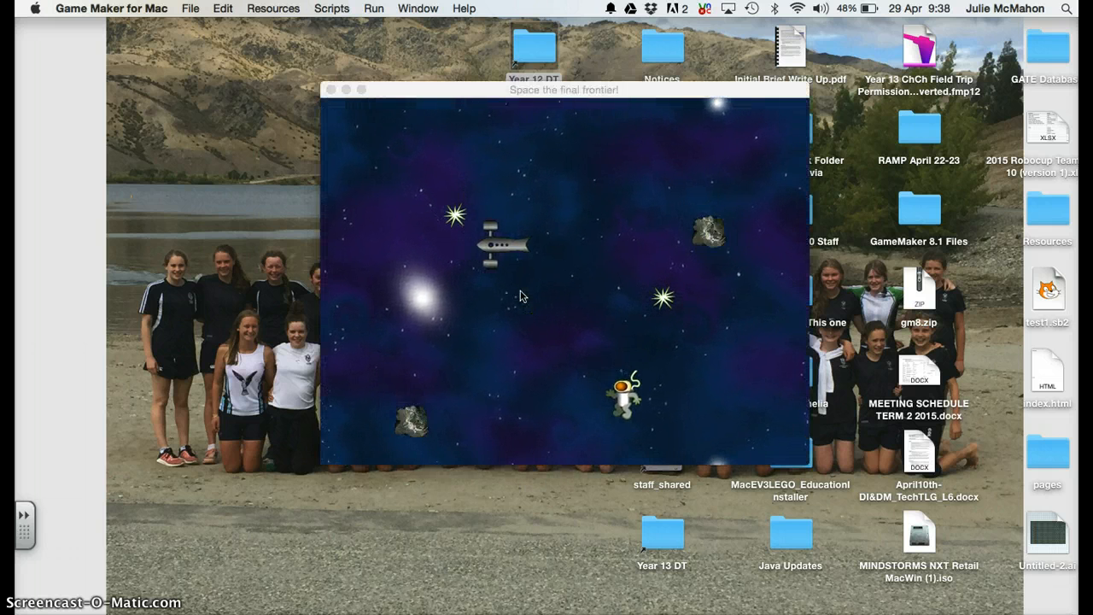
click(519, 294)
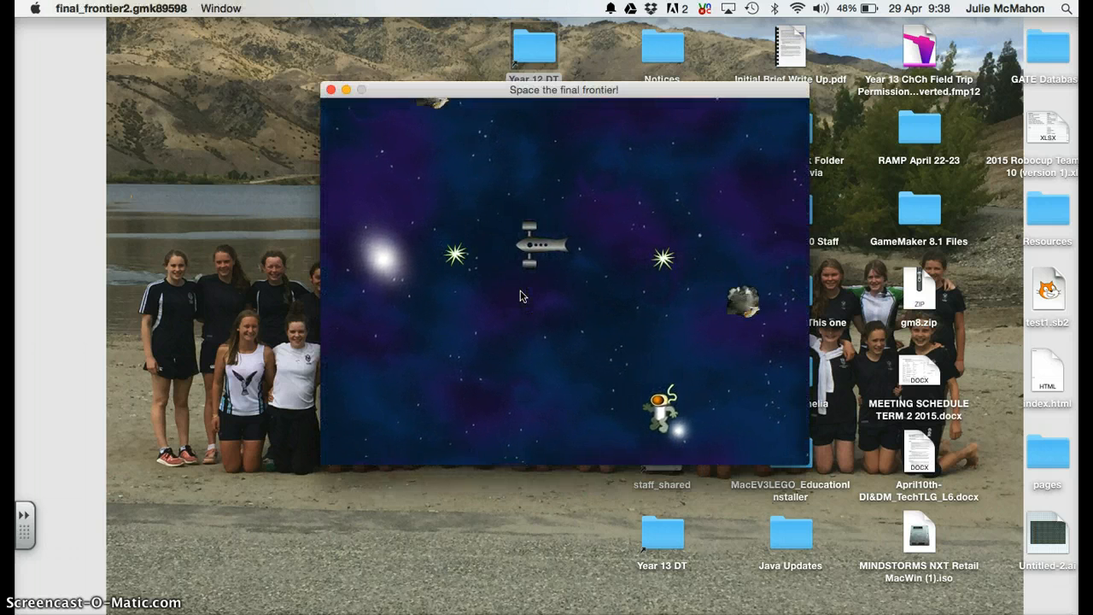
key(Right)
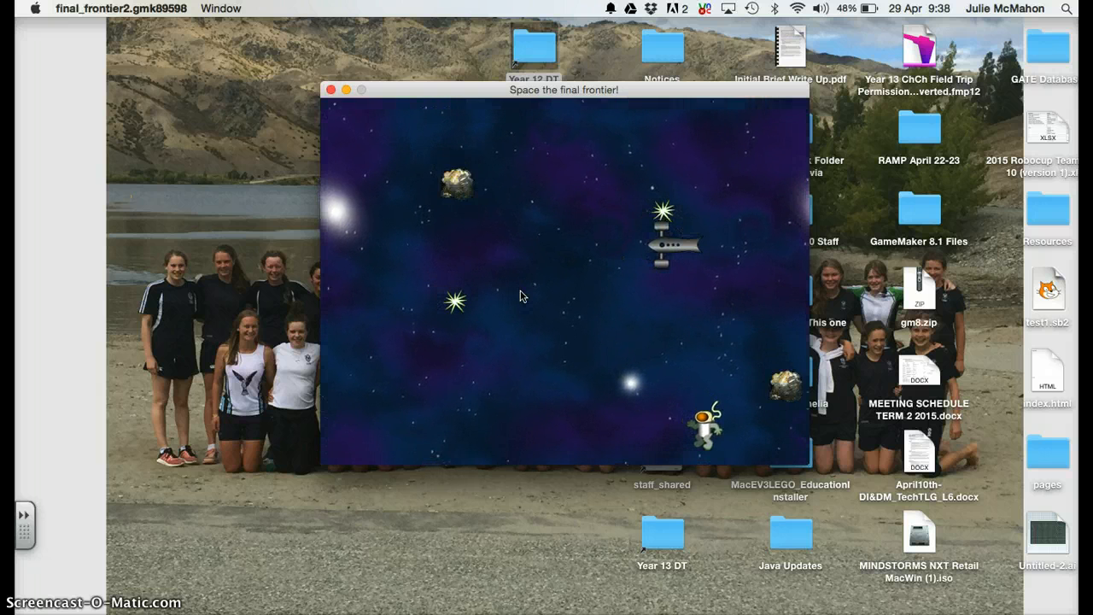
key(Left)
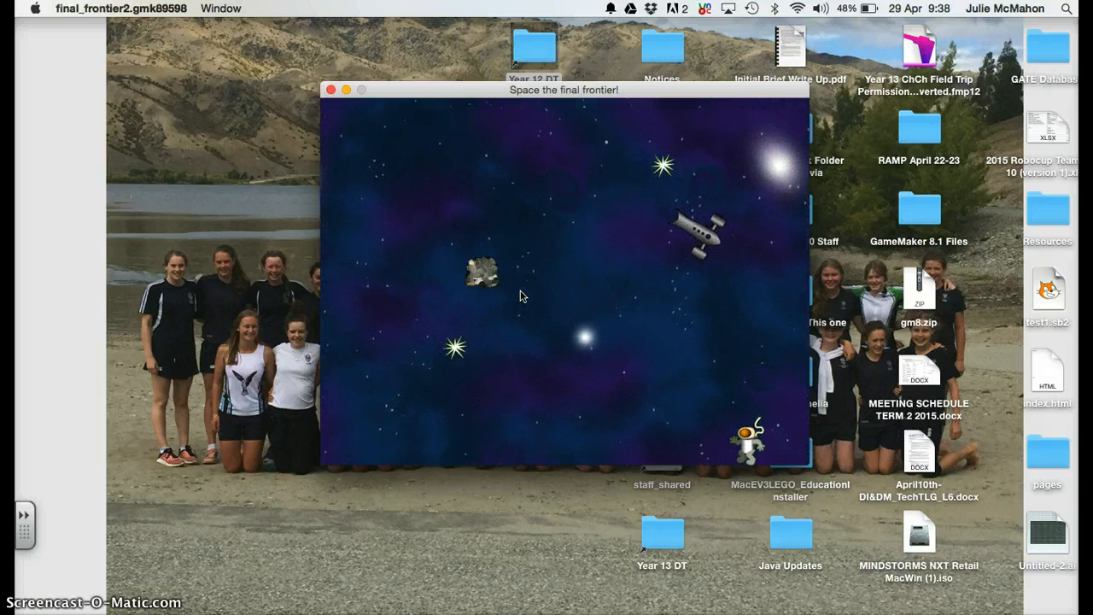
key(Up)
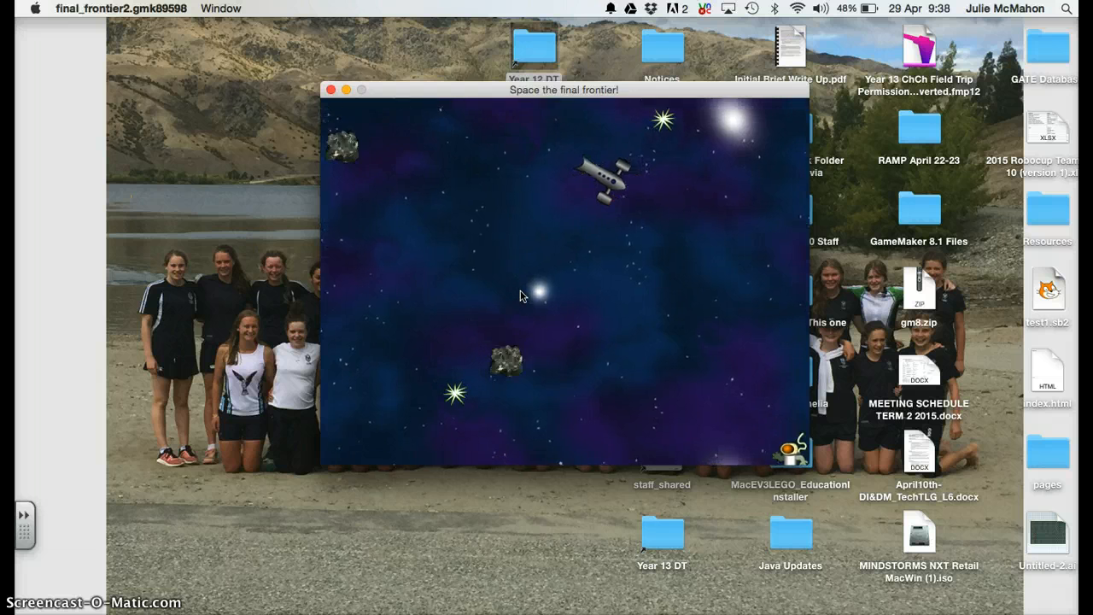
key(Left)
key(Up)
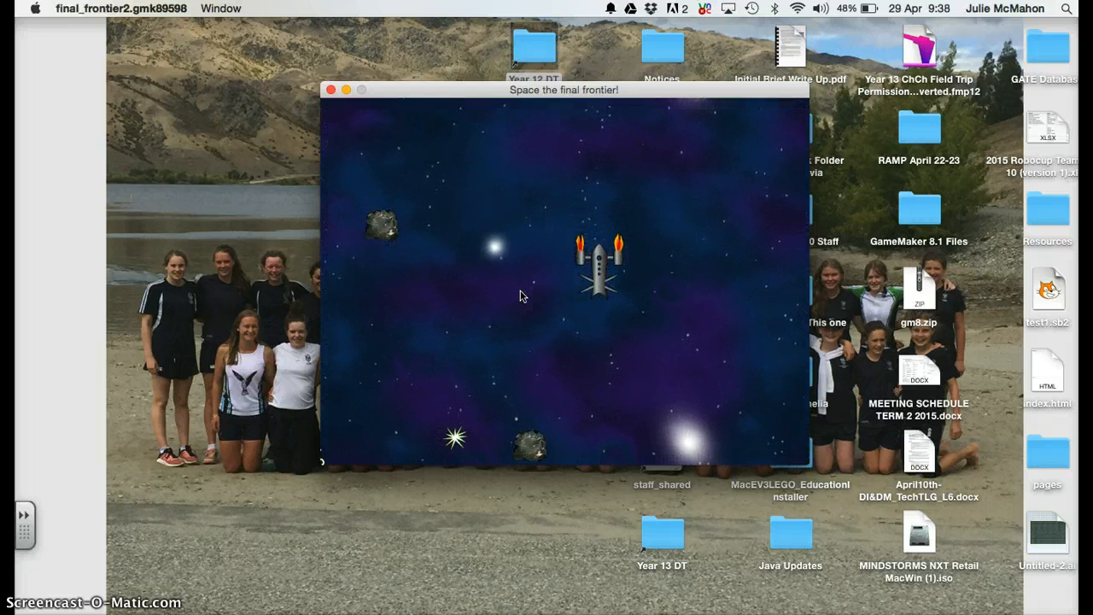
key(Right)
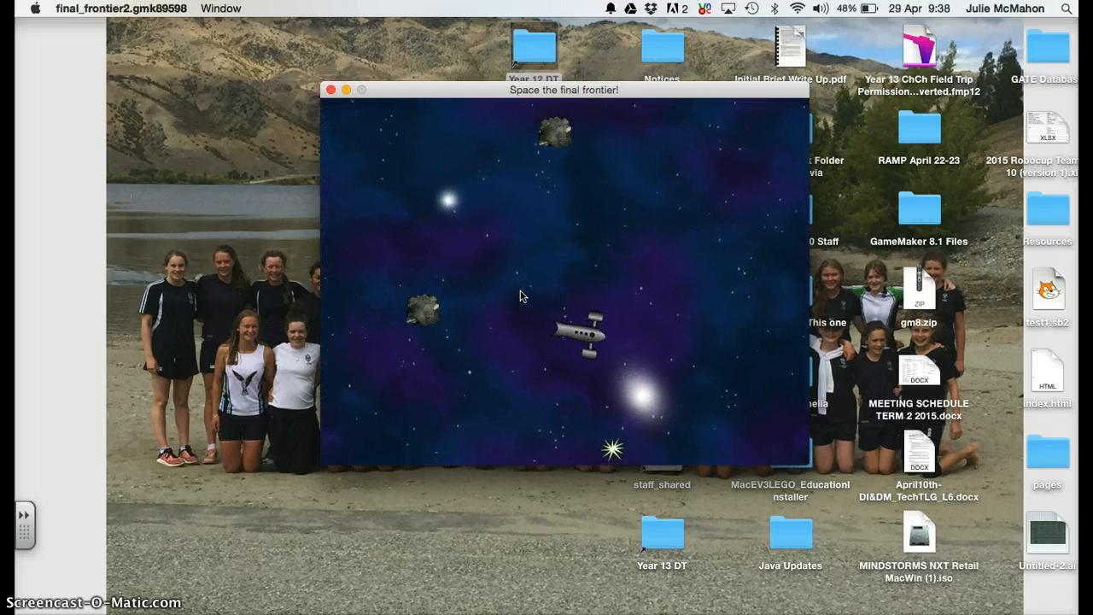
key(Right)
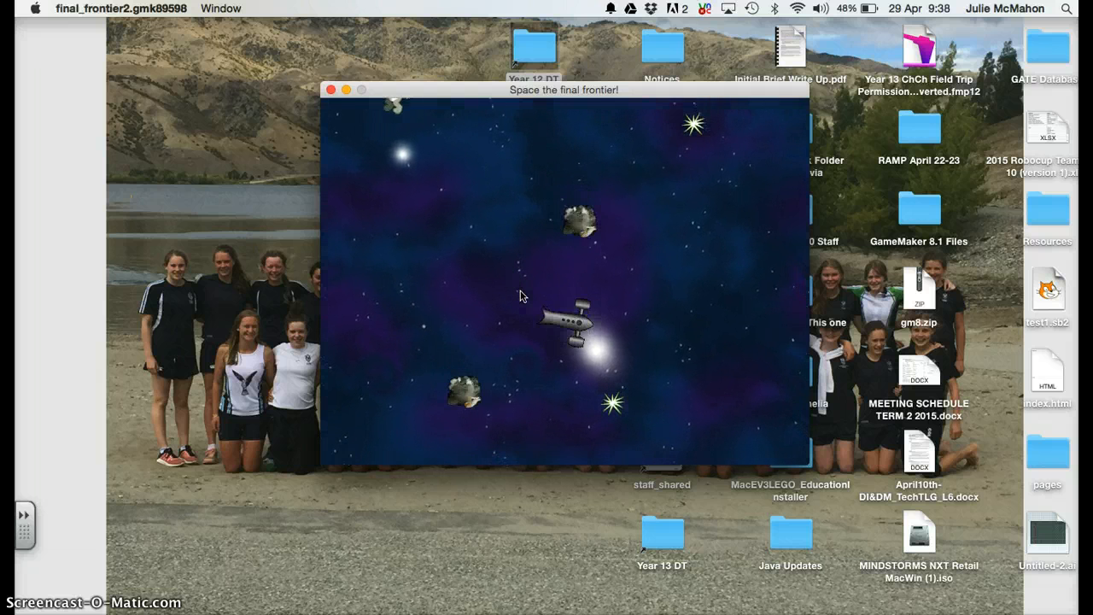
key(Up)
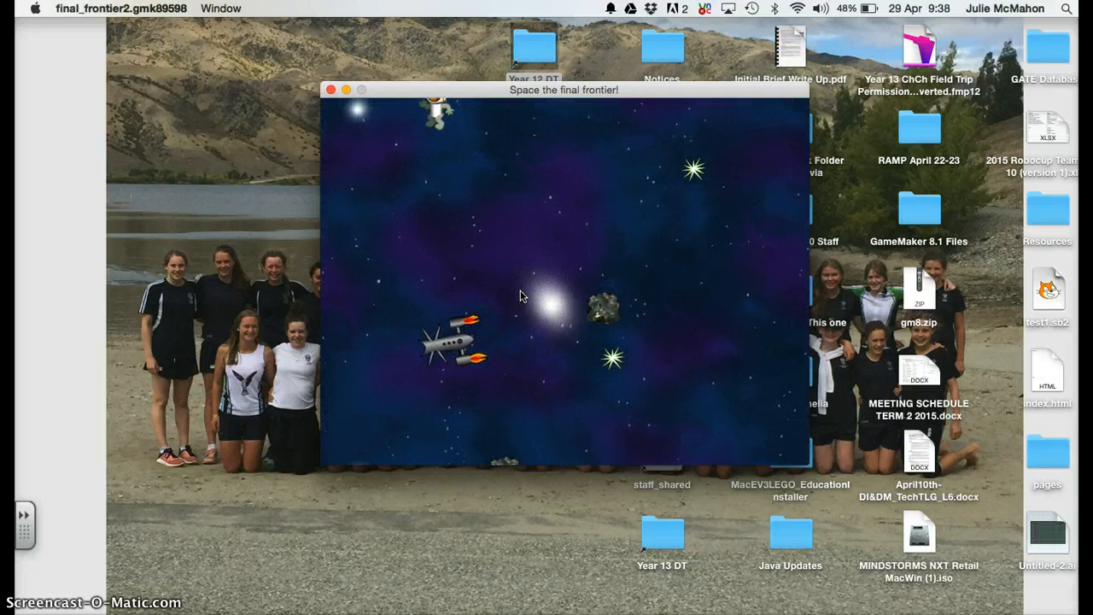
key(Right)
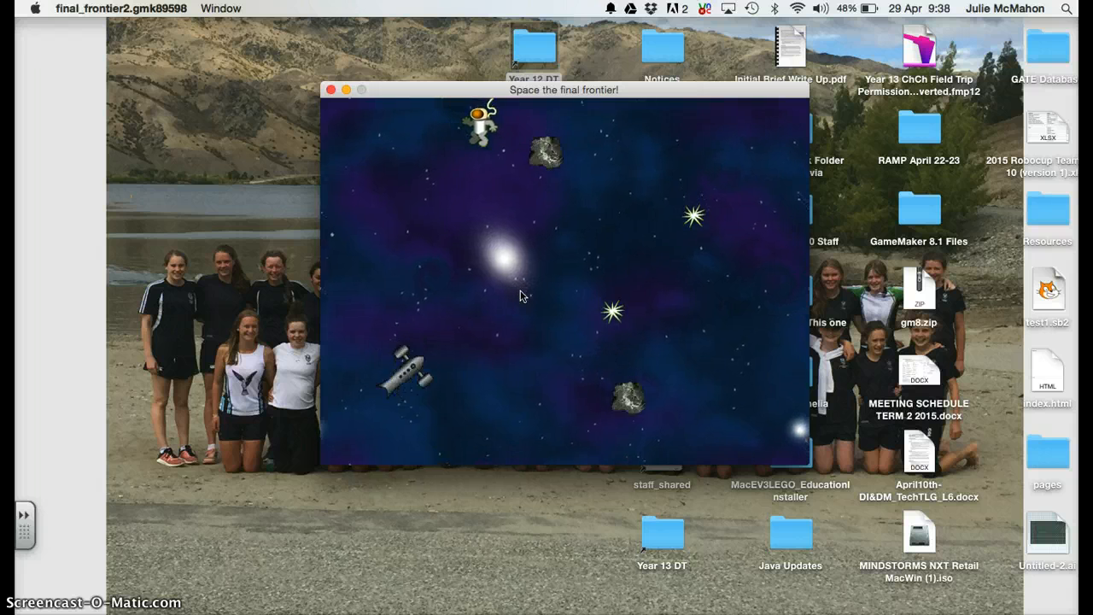
key(Right)
key(Up)
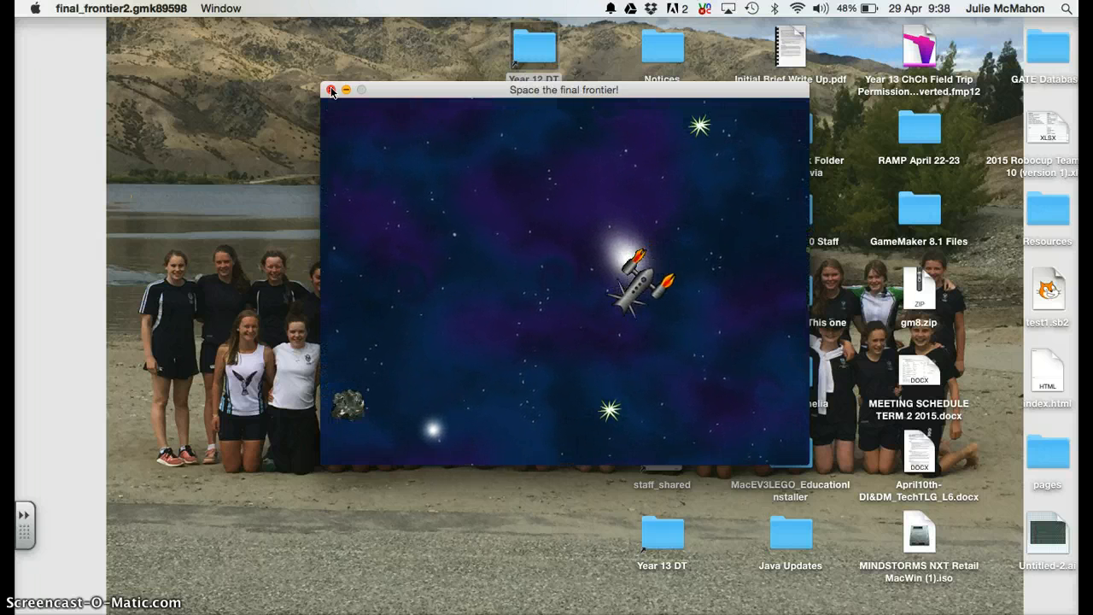
key(Right)
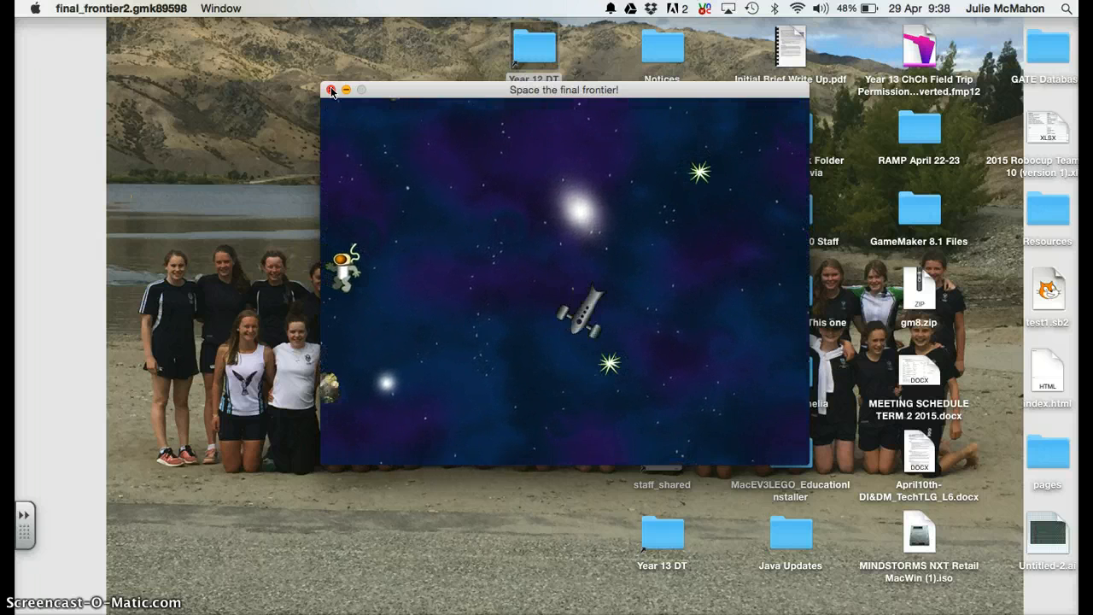
key(Up)
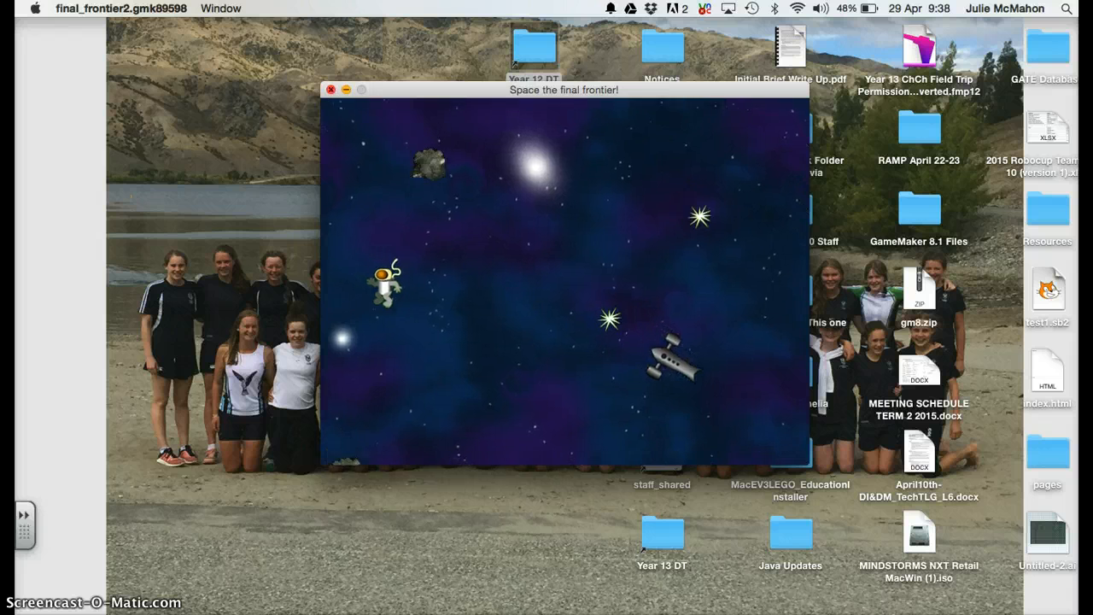
Step: Close the running game and save the final_frontier2 project
click(330, 89)
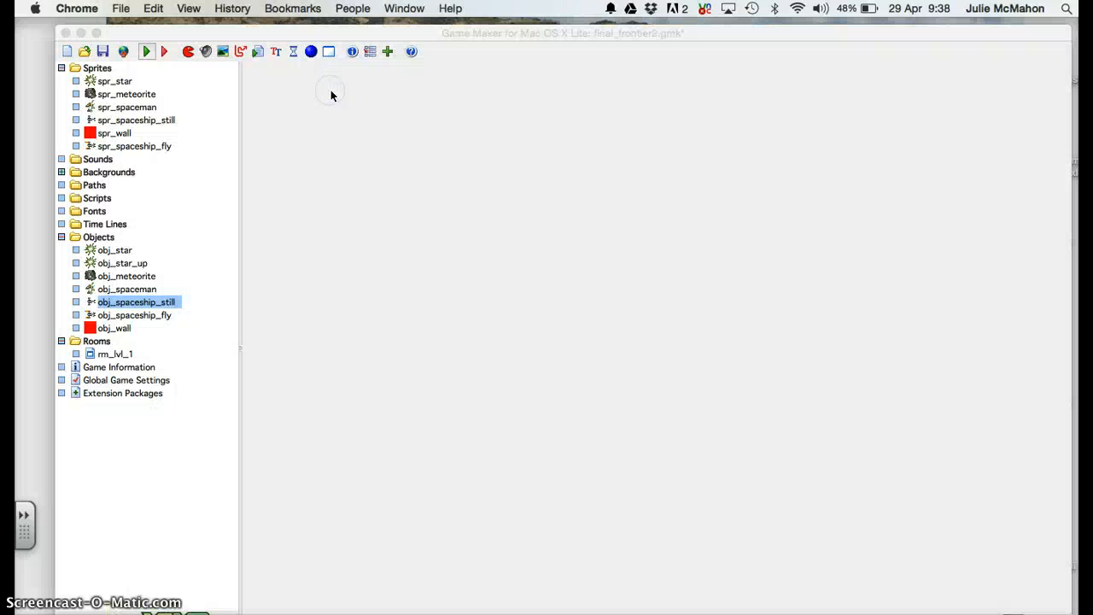
click(105, 53)
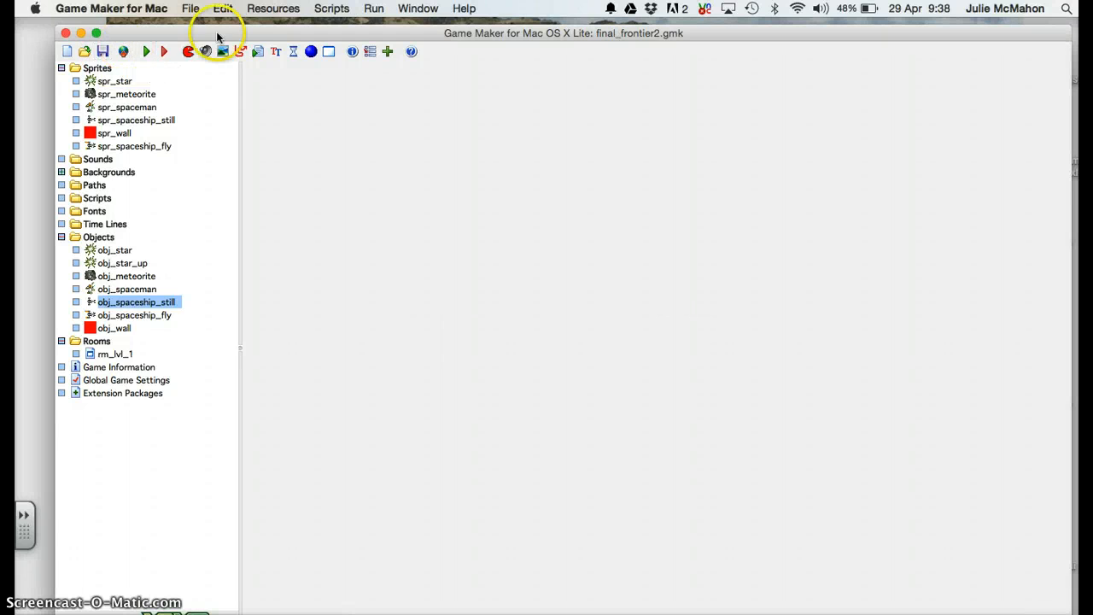